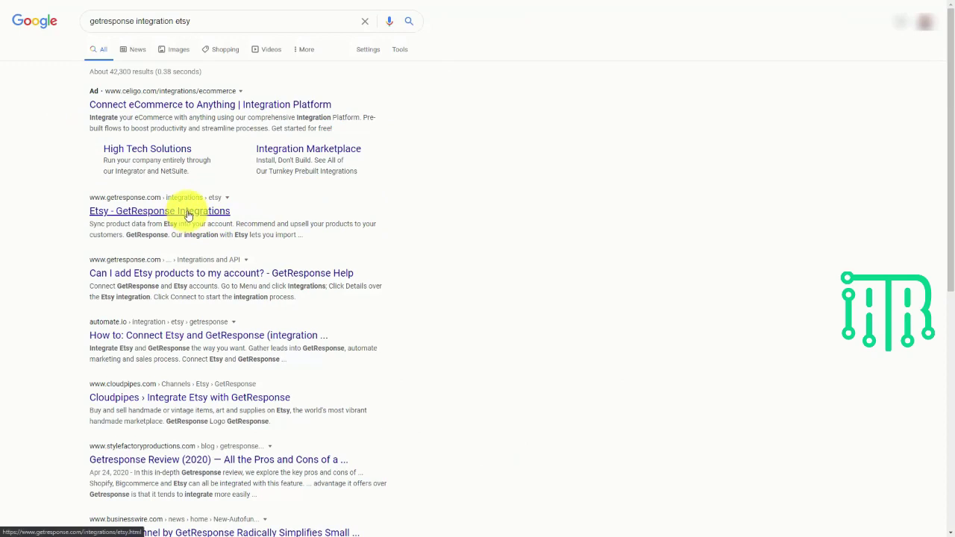
# Step: Open GetResponse's own Etsy integration page from the search results
pyautogui.click(188, 214)
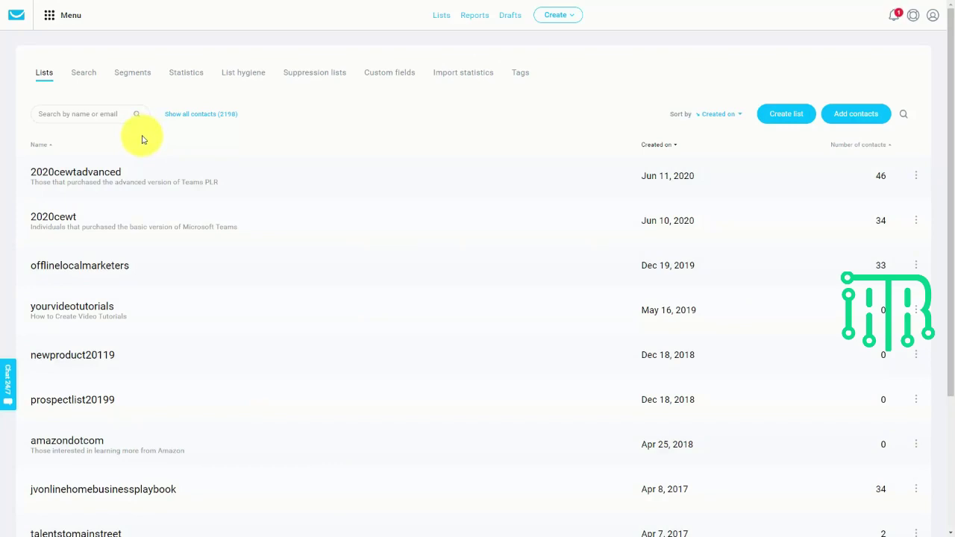
# Step: Create a new contact list named etsybuyers2020
pyautogui.click(775, 119)
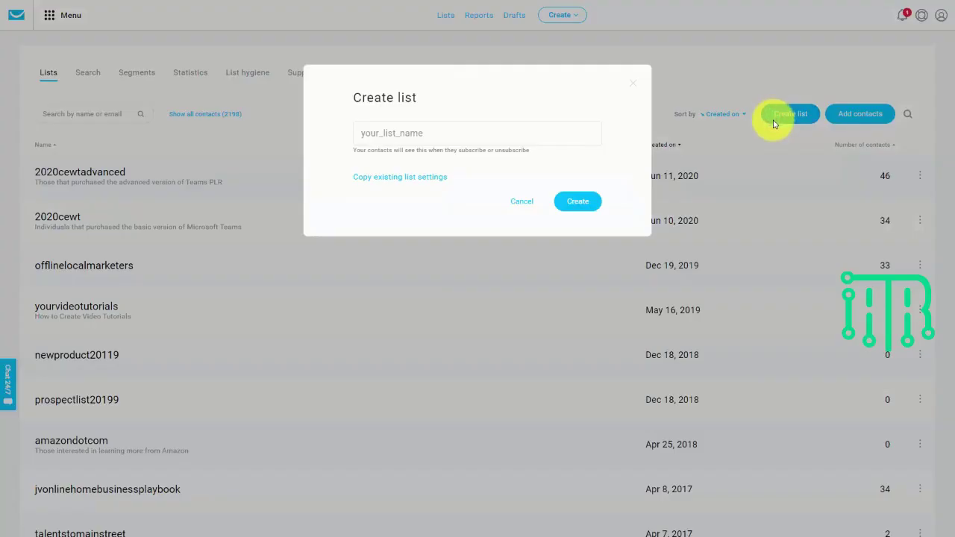
pyautogui.write('etsybuyers2020')
pyautogui.click(587, 203)
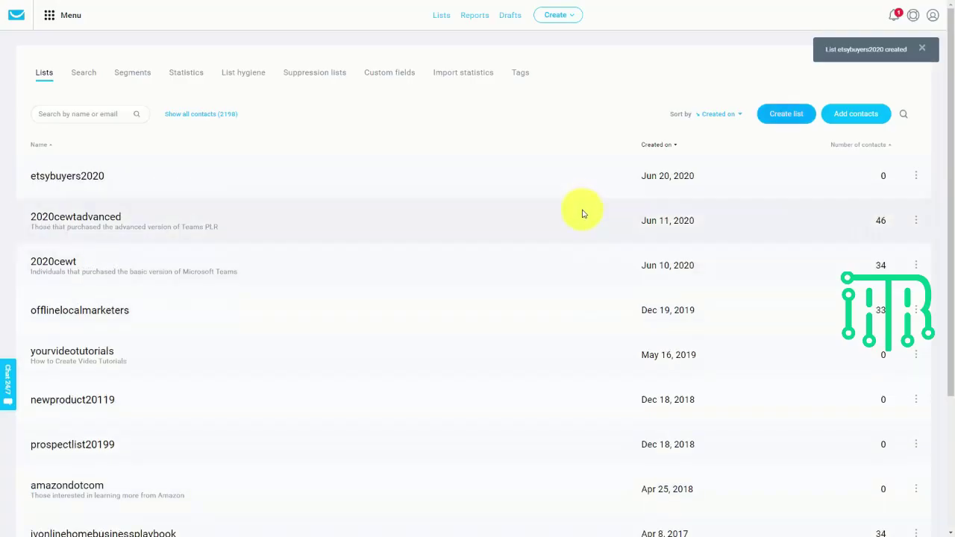
# Step: In the settings of the etsybuyers2020 list, enter the title "Etsy Clients and Customers" and description "Individuals that are interested in our Etsy Discounts and Information"
pyautogui.click(915, 177)
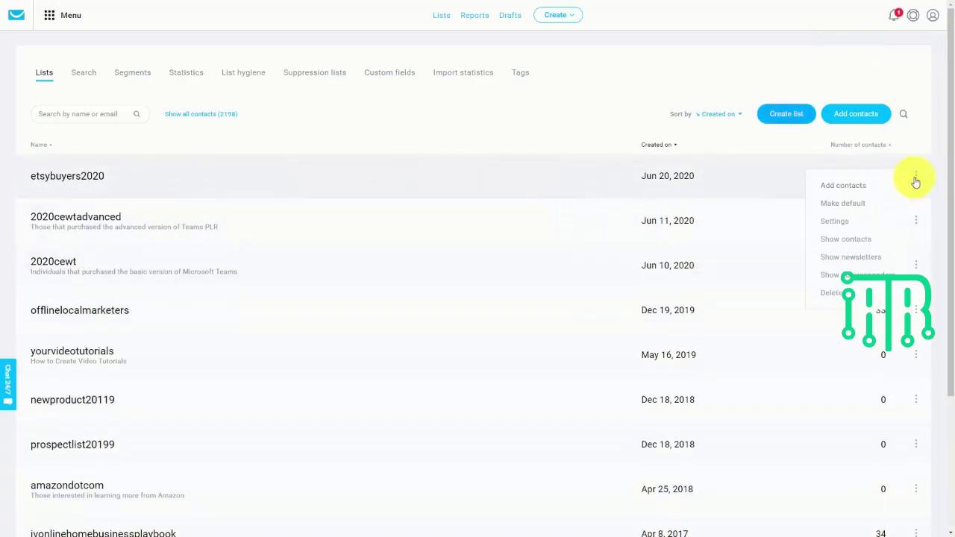
pyautogui.click(916, 181)
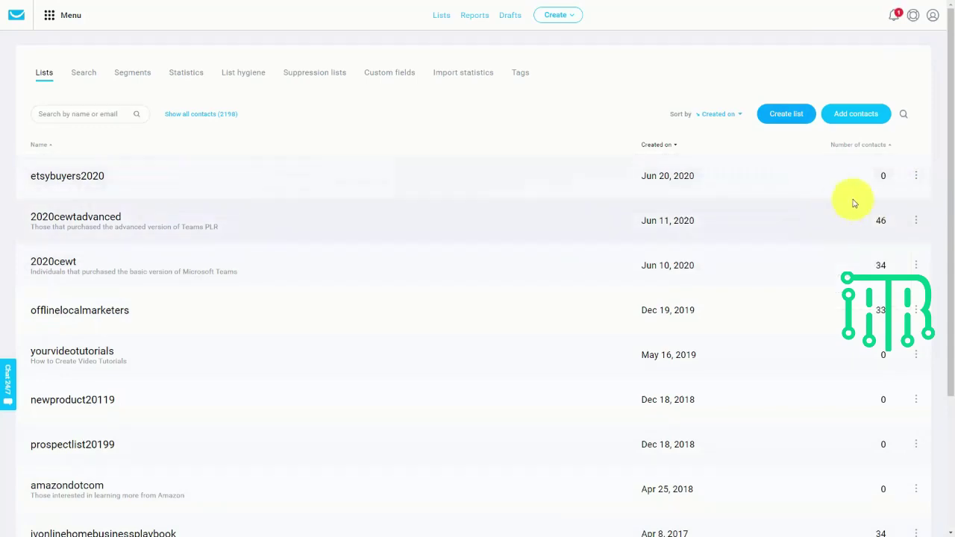
pyautogui.click(916, 176)
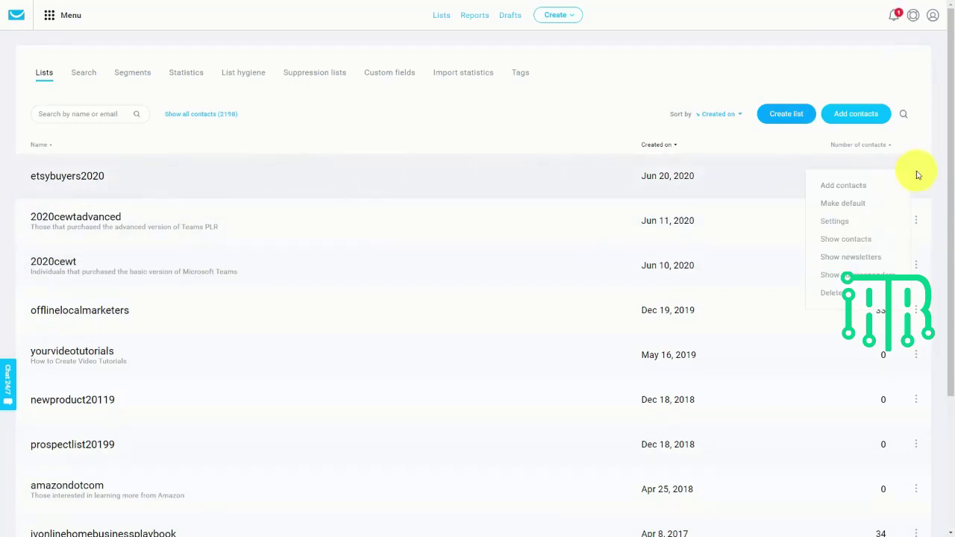
pyautogui.click(839, 222)
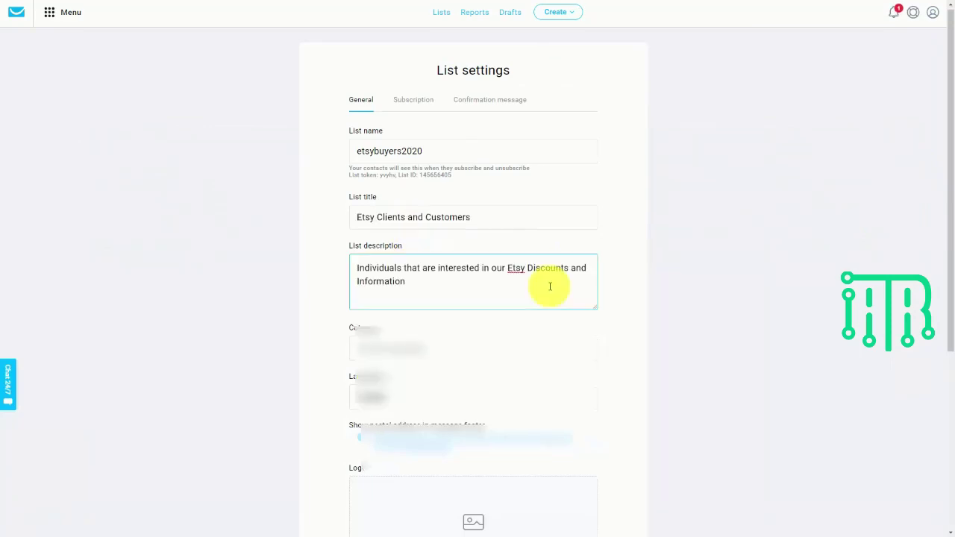
# Step: Add 2-bundle.png as the logo of the etsybuyers2020 list and save the general settings
pyautogui.scroll(-2, 544, 290)
pyautogui.click(529, 258)
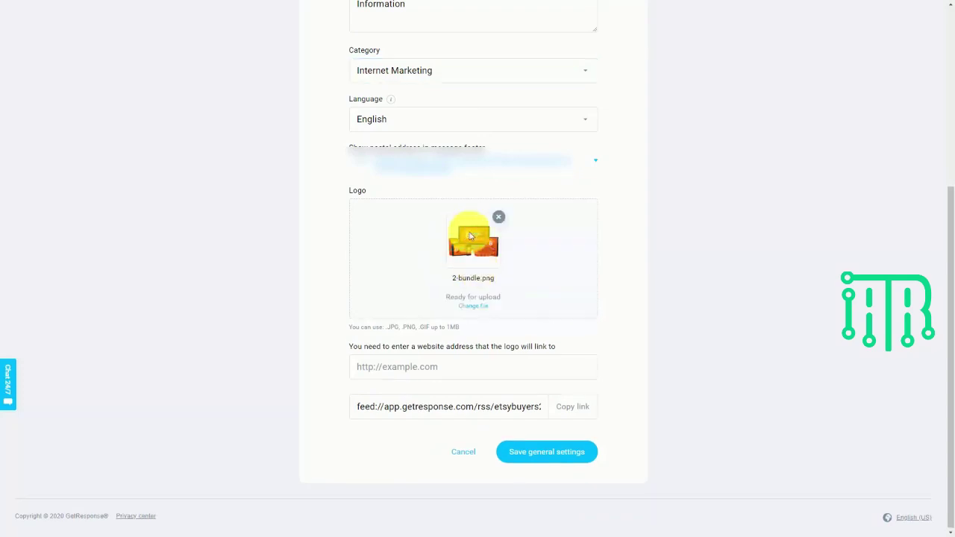
pyautogui.click(538, 452)
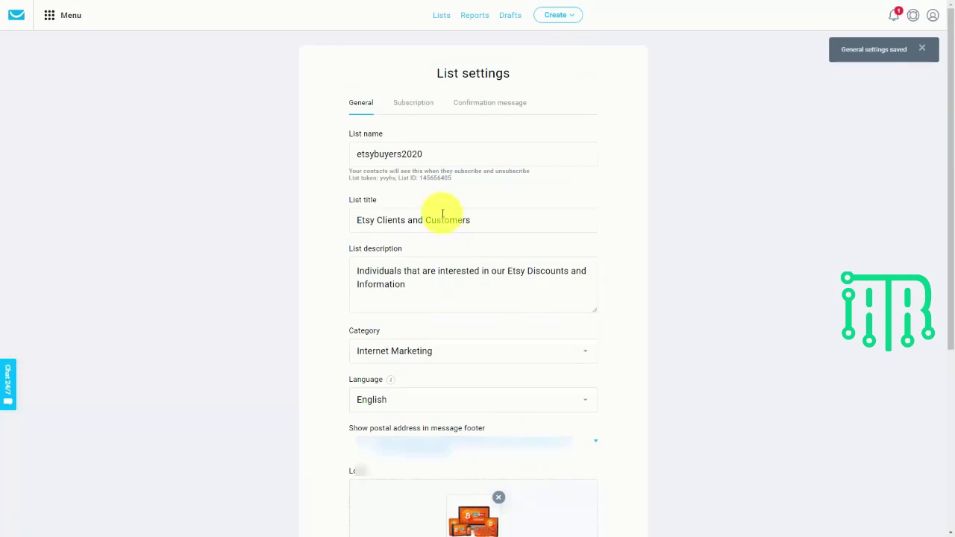
# Step: Require double opt-in for both web subscriptions and API subscriptions to the etsybuyers2020 list
pyautogui.click(414, 106)
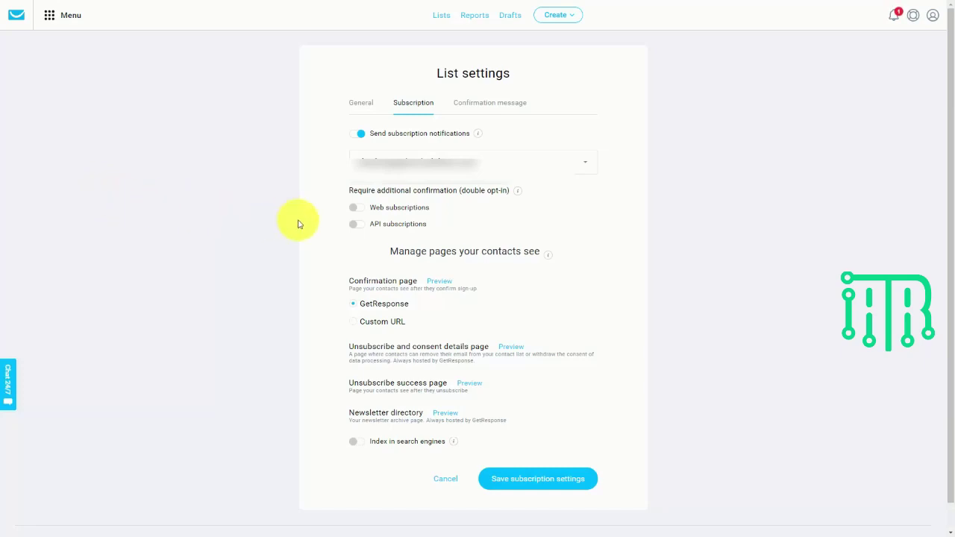
pyautogui.click(361, 208)
pyautogui.click(362, 227)
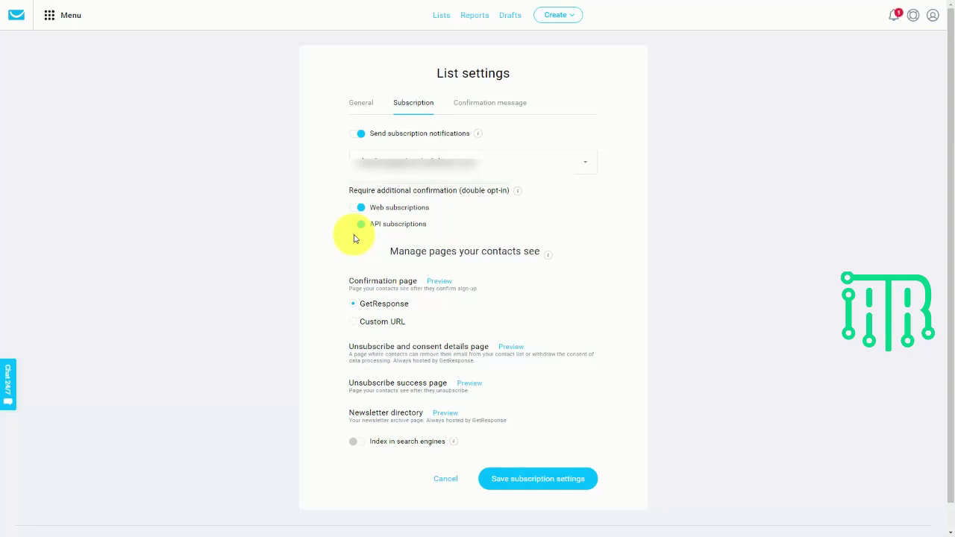
pyautogui.click(371, 224)
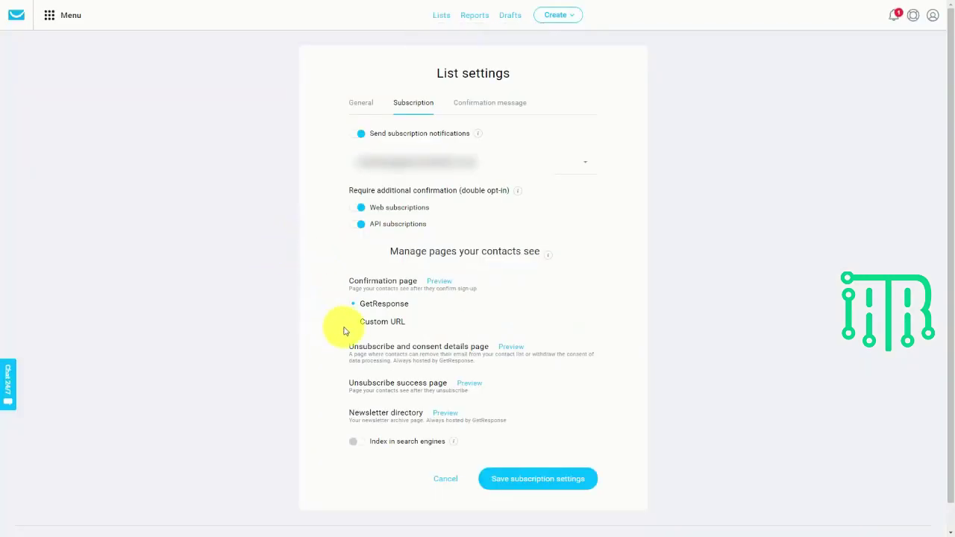
# Step: Set the confirmation page to the custom URL of the Etsy local workshop guide listing, and save the HTML confirmation message with the default template
pyautogui.click(353, 323)
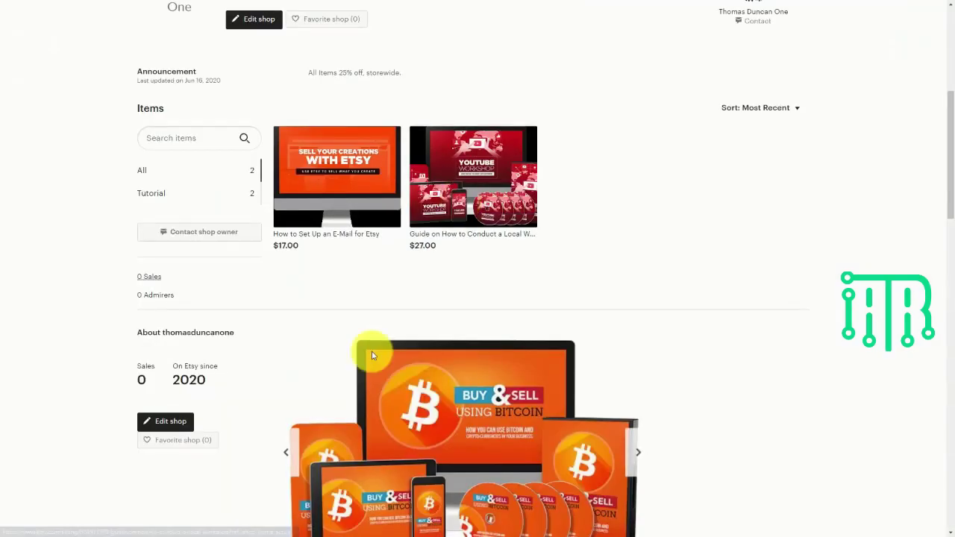
pyautogui.click(476, 182)
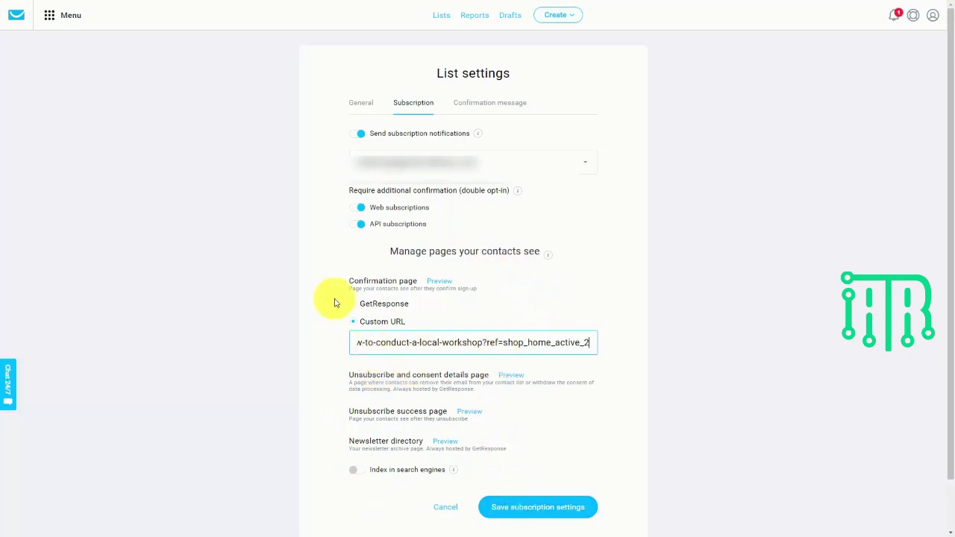
pyautogui.click(486, 104)
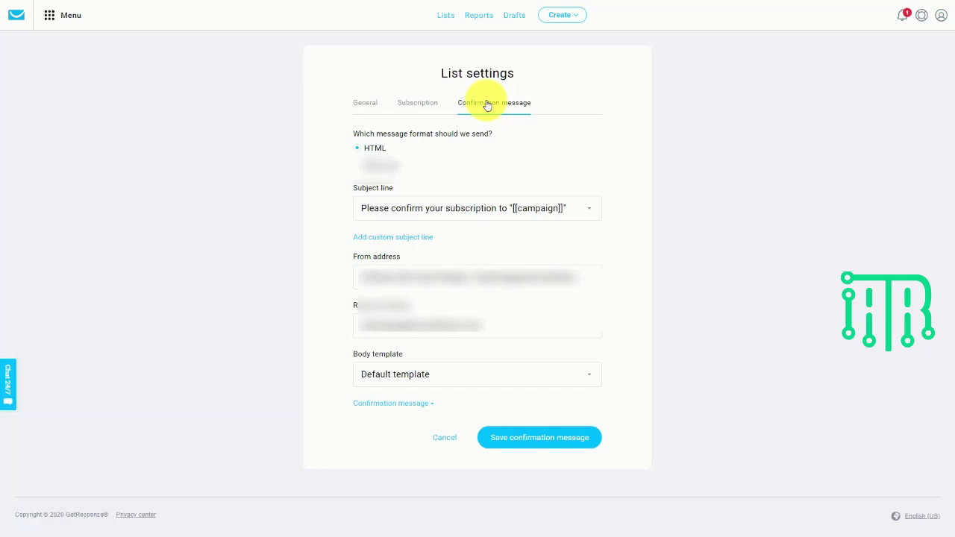
pyautogui.click(545, 438)
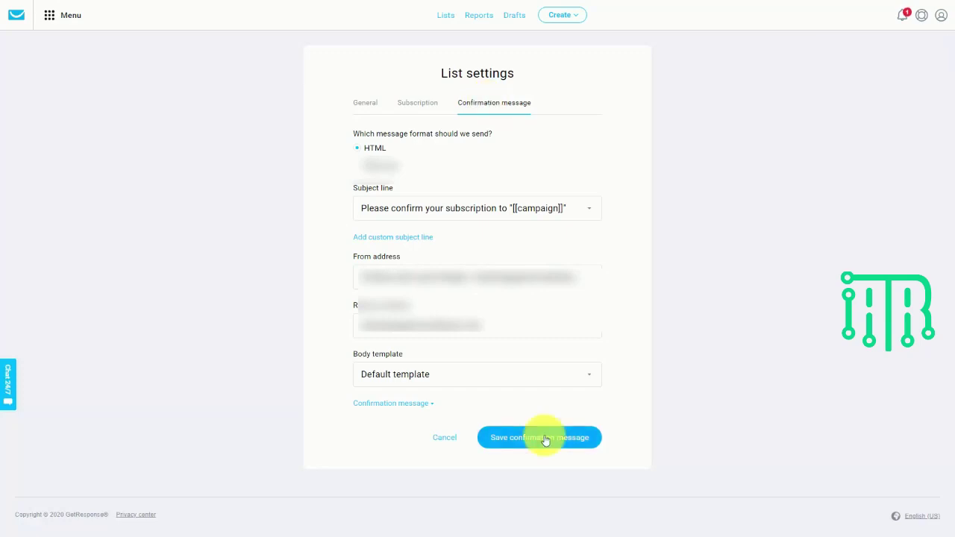
# Step: Create a signup form with the headline "Get Our Content Currently for Sale for $17 Free"
pyautogui.click(565, 15)
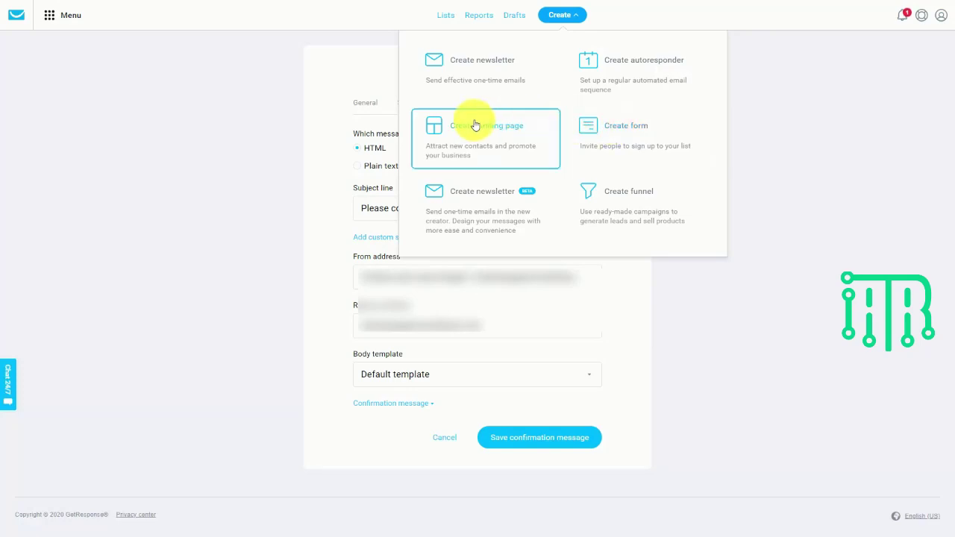
pyautogui.click(588, 129)
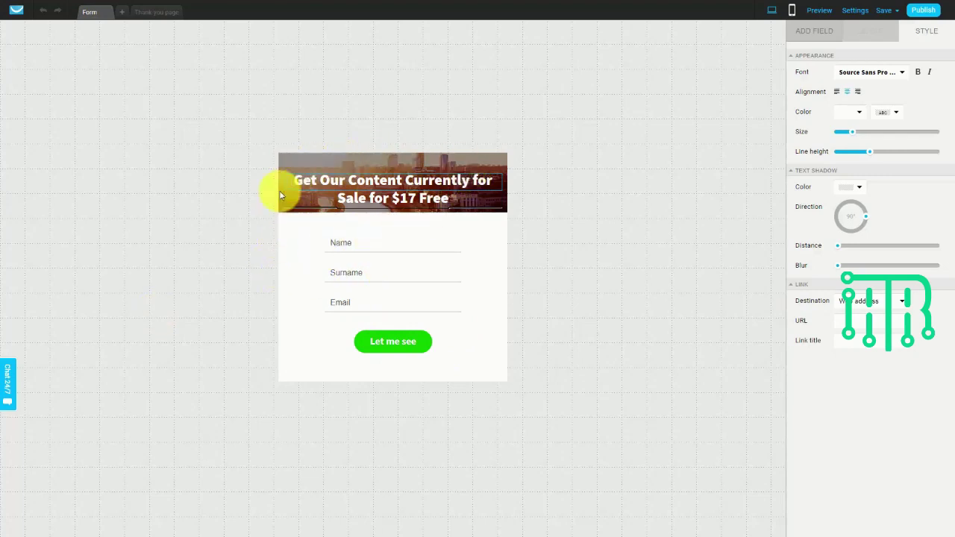
# Step: Change the thank-you page text to "Thanks, You're Minutes Away..." and "Confirm your E-Mail Now To Get Access to Our Downloadable Product"
pyautogui.click(159, 12)
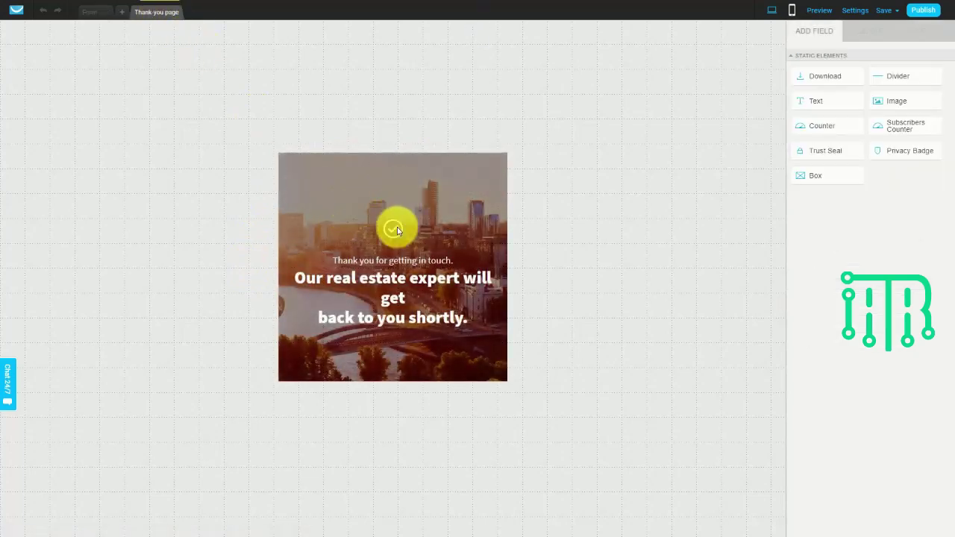
pyautogui.click(389, 273)
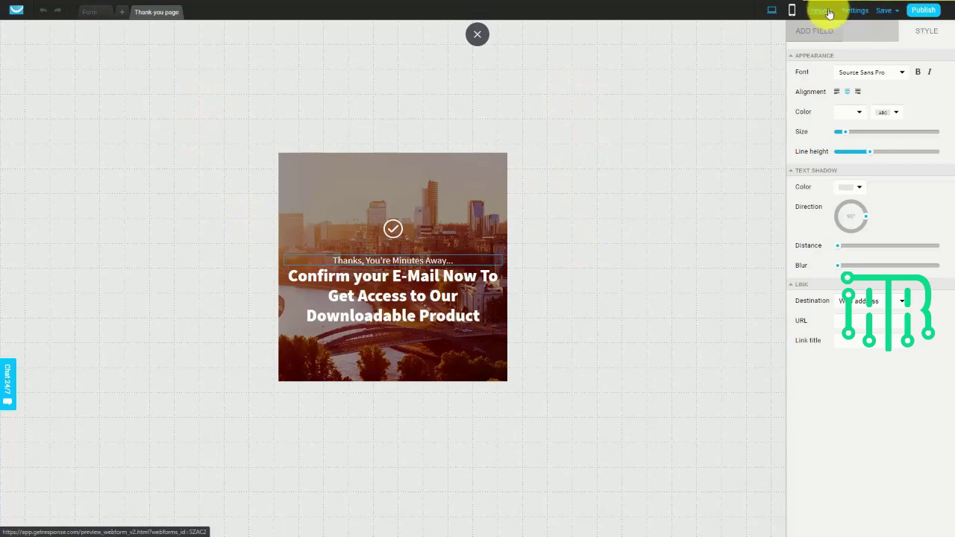
# Step: In the form settings, name the form Our Etsy Webform and set its thank-you page to Default
pyautogui.click(855, 10)
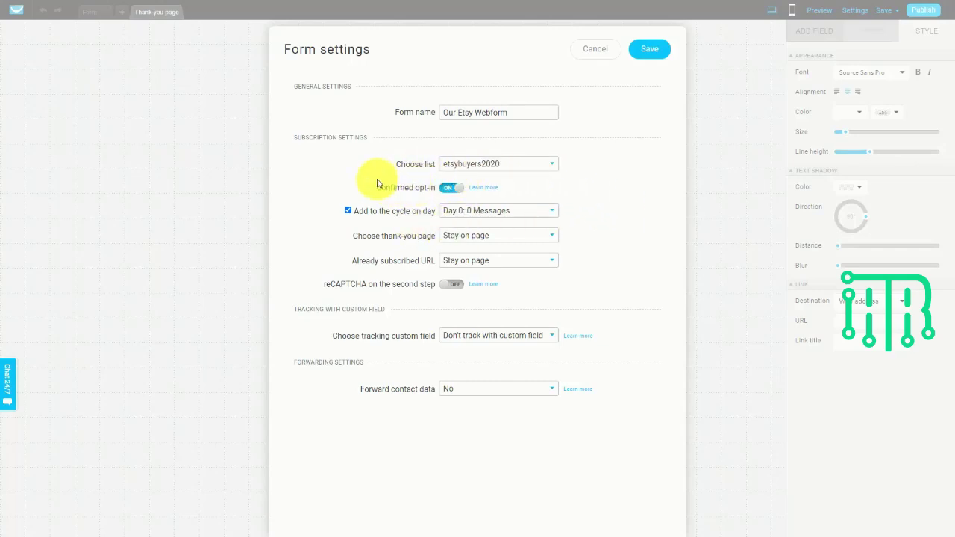
pyautogui.click(522, 235)
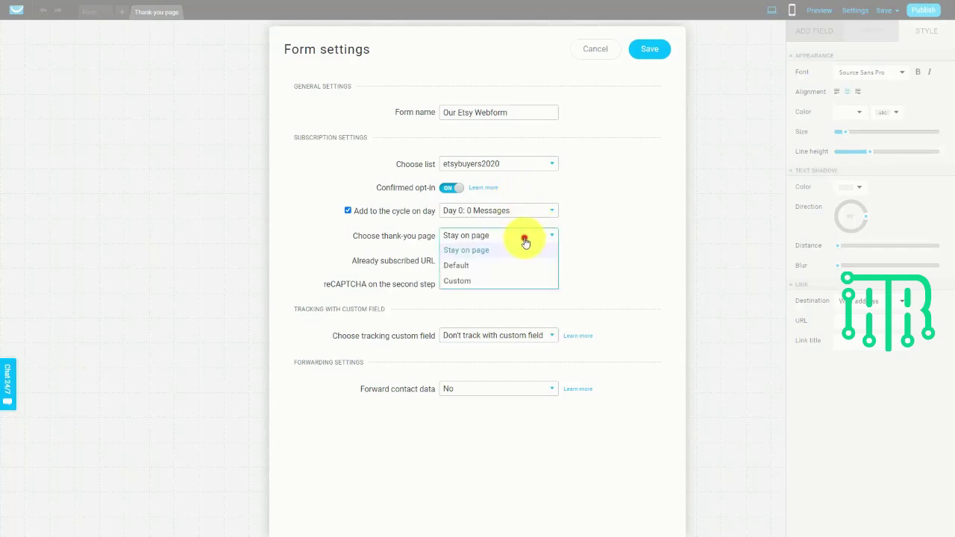
pyautogui.click(461, 267)
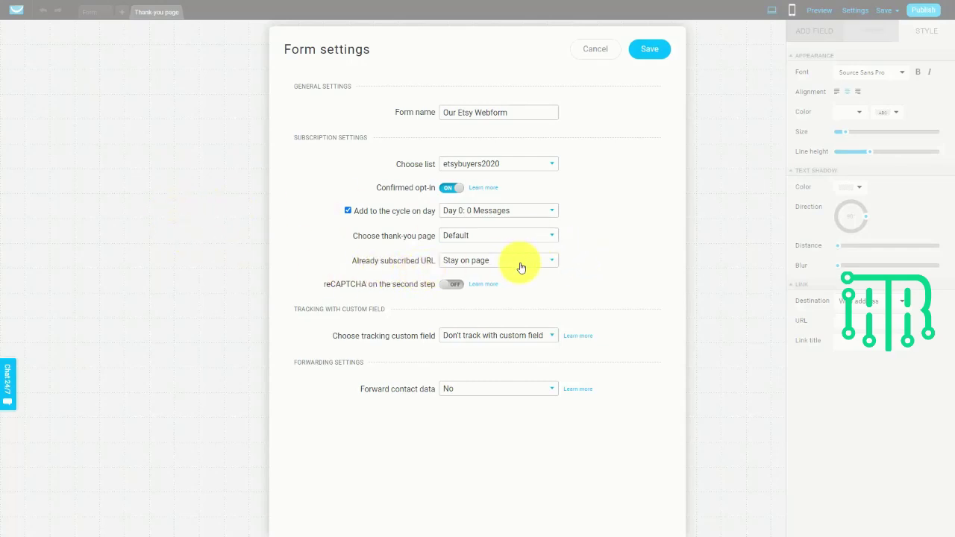
# Step: Set the already subscribed URL to Custom with the Etsy workshop listing's link, and save the form settings
pyautogui.click(552, 261)
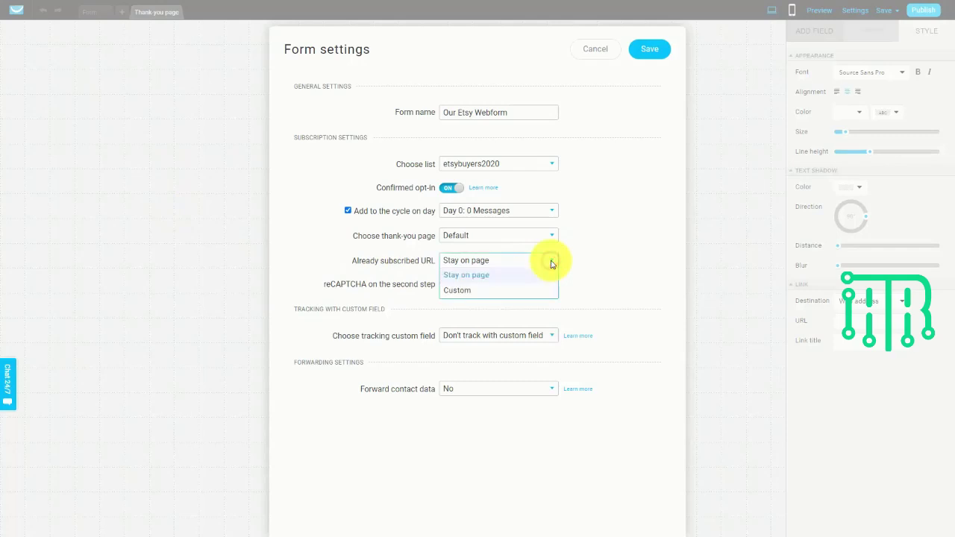
pyautogui.click(464, 292)
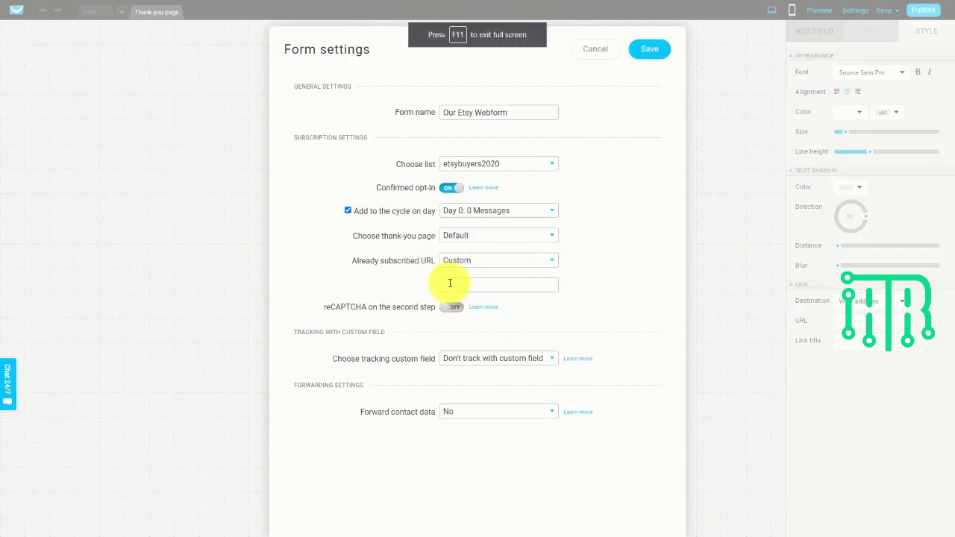
pyautogui.click(450, 282)
pyautogui.hotkey('ctrl', 'v')
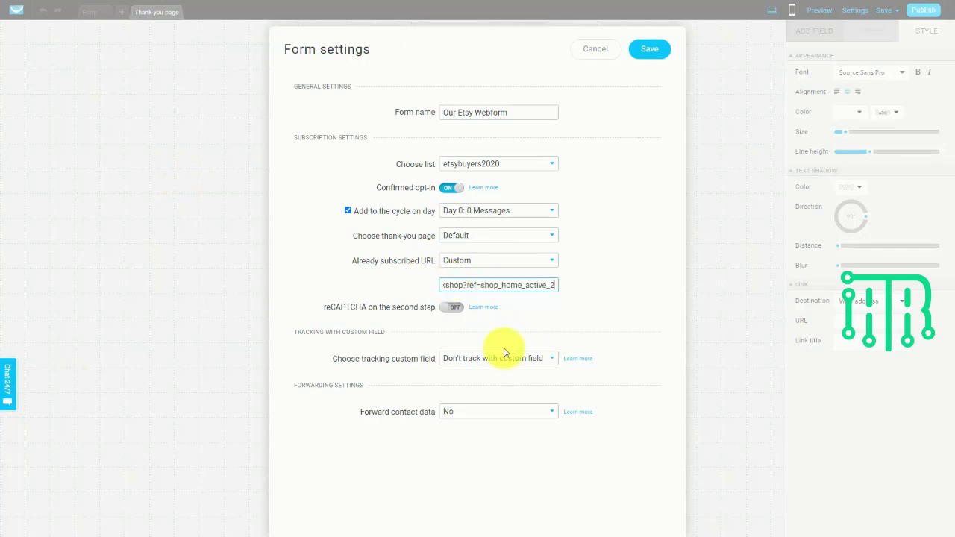
pyautogui.click(650, 50)
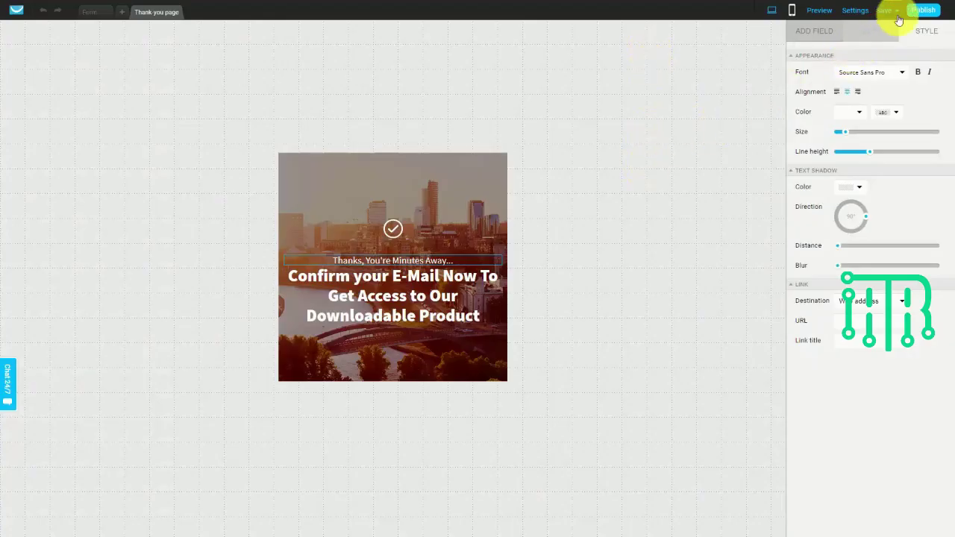
# Step: Publish the form with GetResponse hosting it, and copy the form link
pyautogui.click(925, 10)
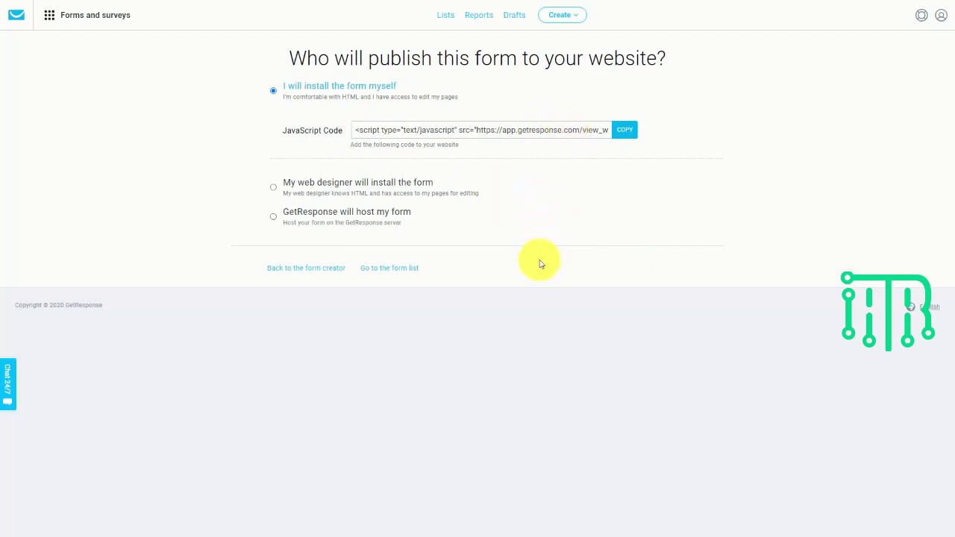
pyautogui.click(275, 218)
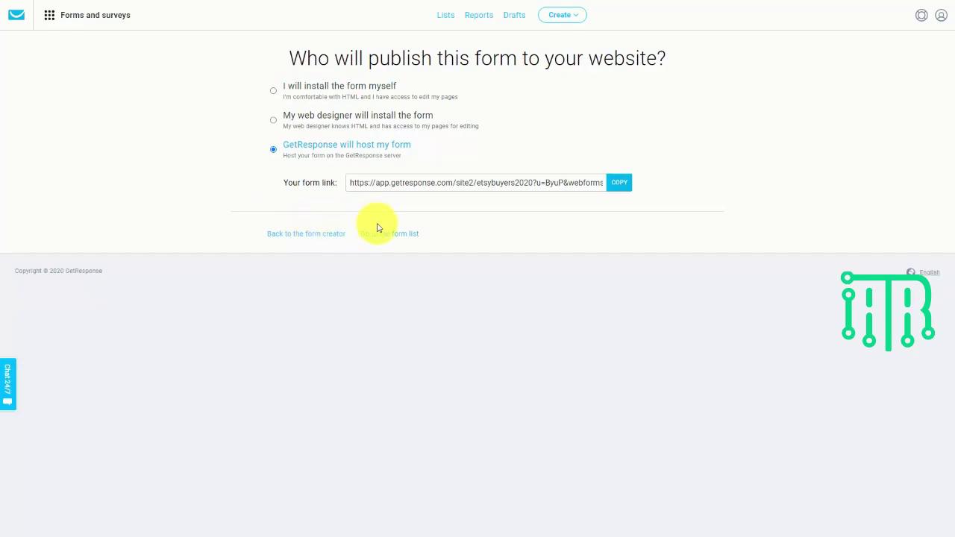
pyautogui.click(617, 187)
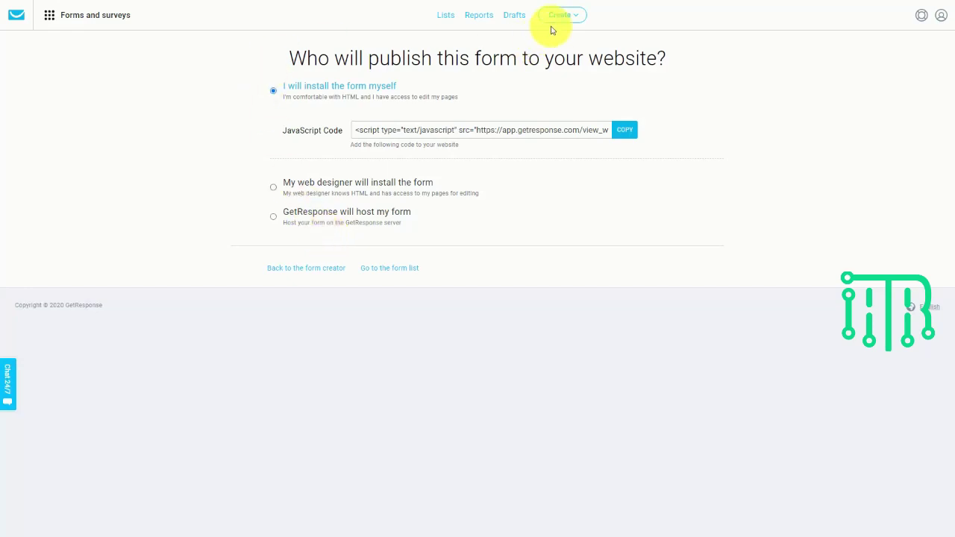
# Step: Set up an autoresponder on day 0 for the etsybuyers2020 list and start a new email for it
pyautogui.click(582, 18)
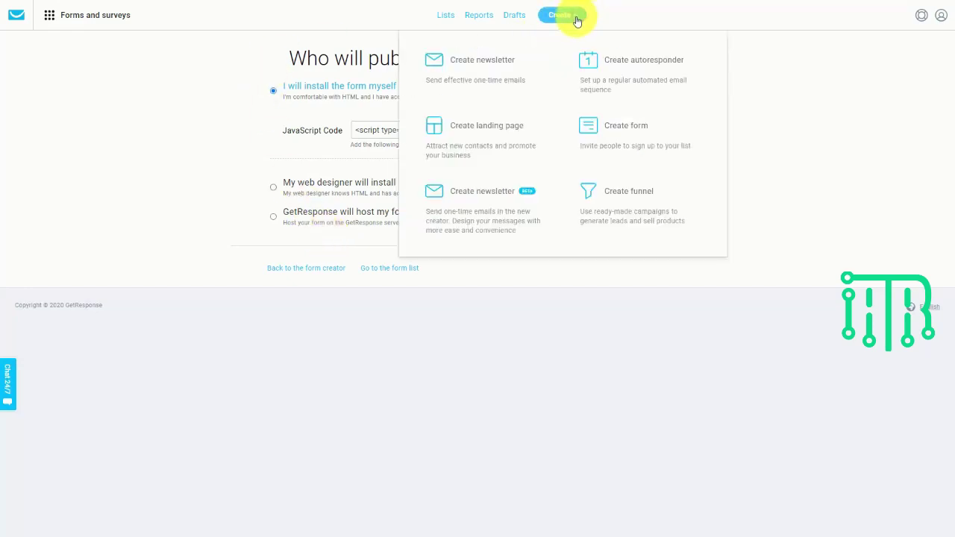
pyautogui.click(587, 63)
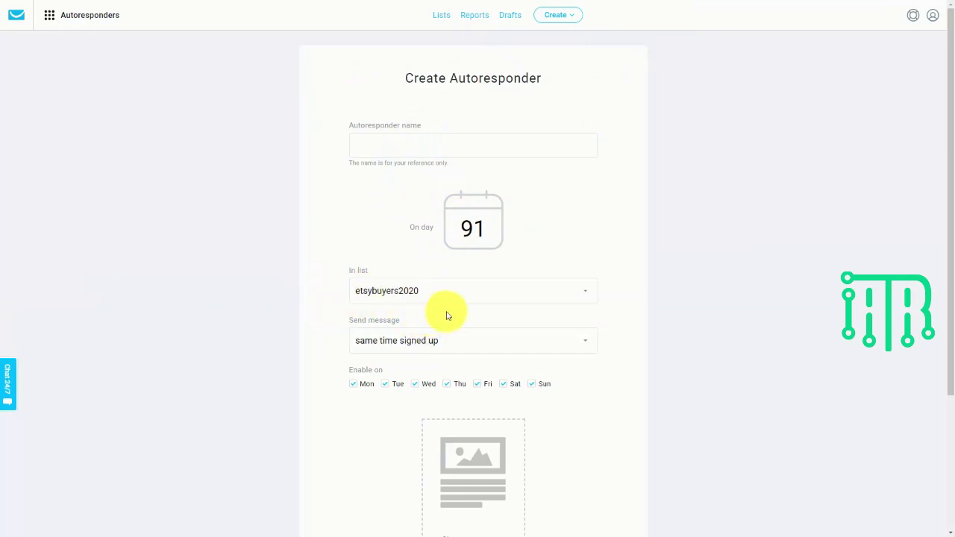
pyautogui.doubleClick(486, 228)
pyautogui.press('BackSpace')
pyautogui.write('0')
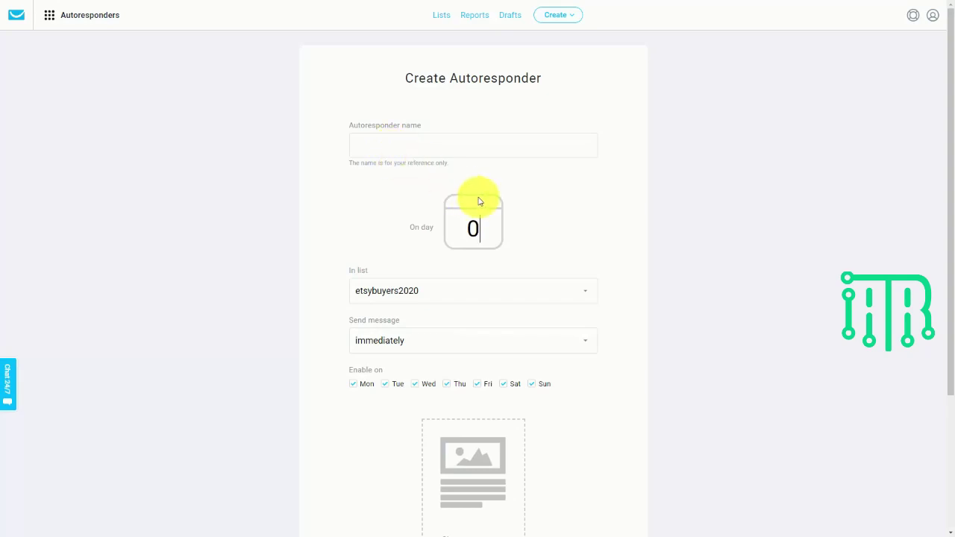
pyautogui.scroll(-2, 479, 201)
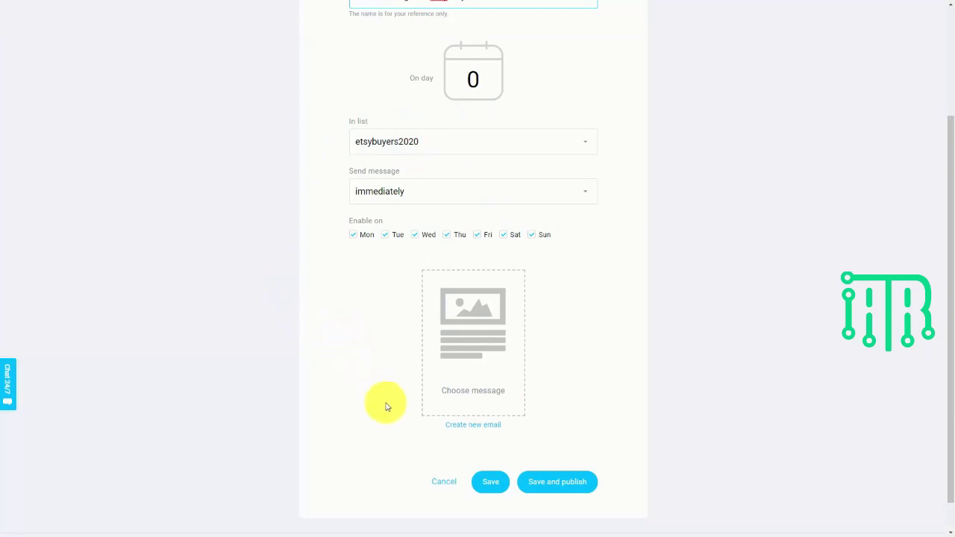
pyautogui.click(474, 427)
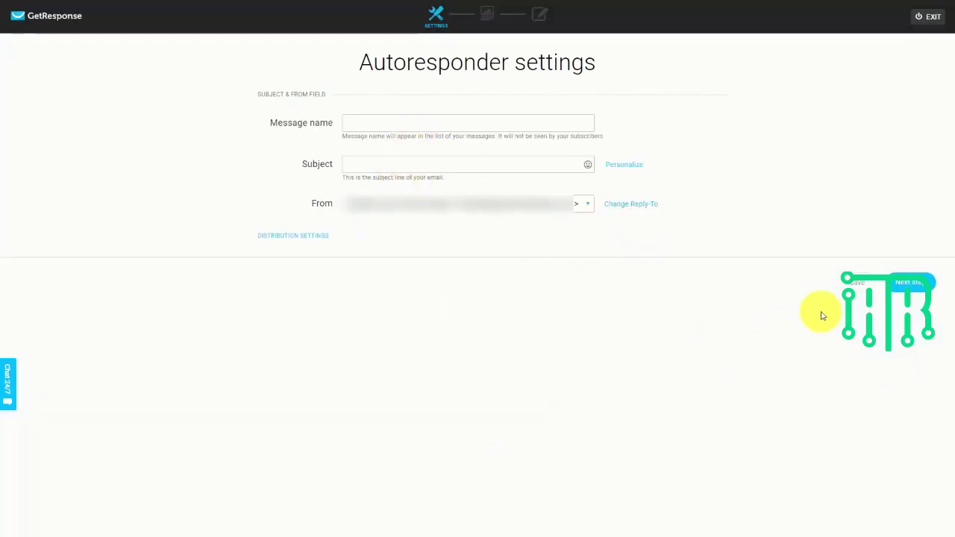
# Step: Start the autoresponder email from the blank template and add a text block with a thank-you message containing Download the Product Here
pyautogui.click(909, 283)
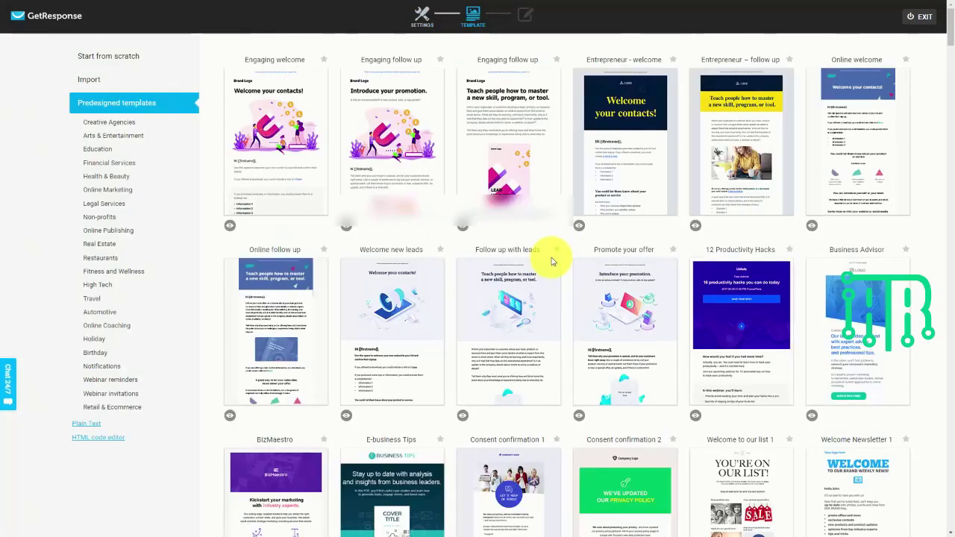
pyautogui.moveTo(555, 265)
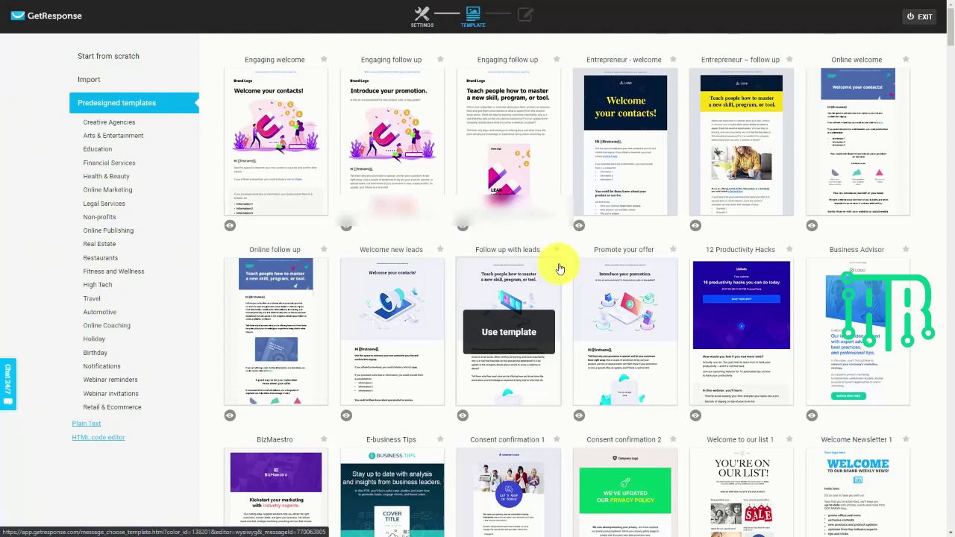
pyautogui.click(129, 57)
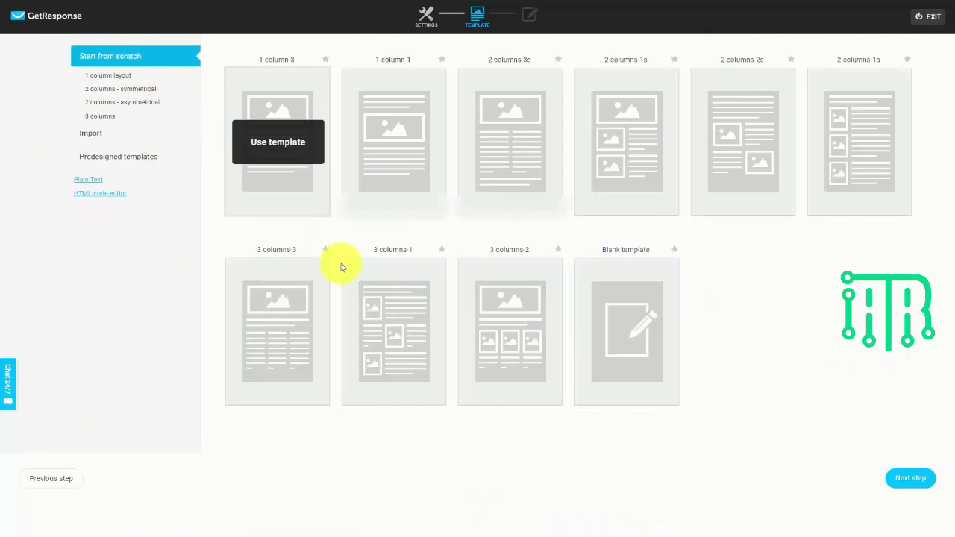
pyautogui.click(619, 332)
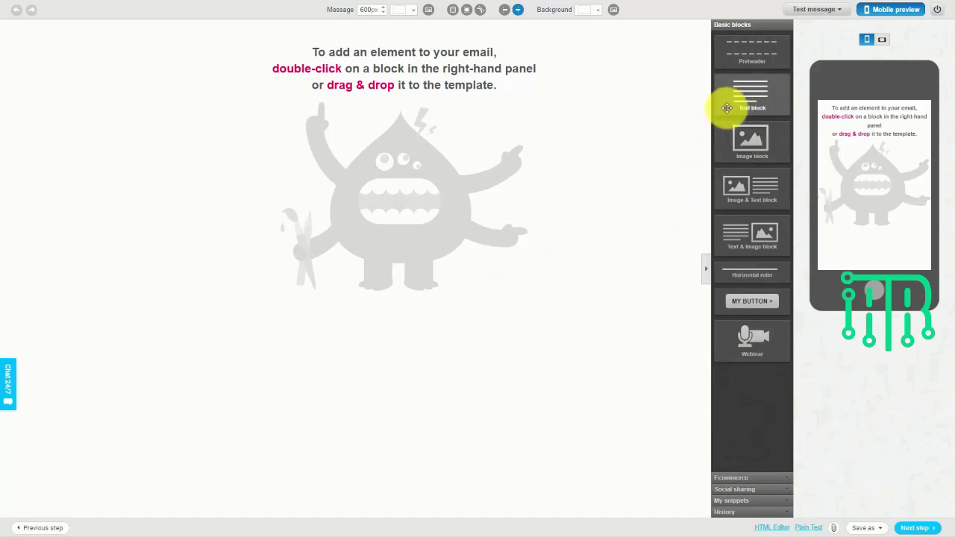
pyautogui.doubleClick(747, 96)
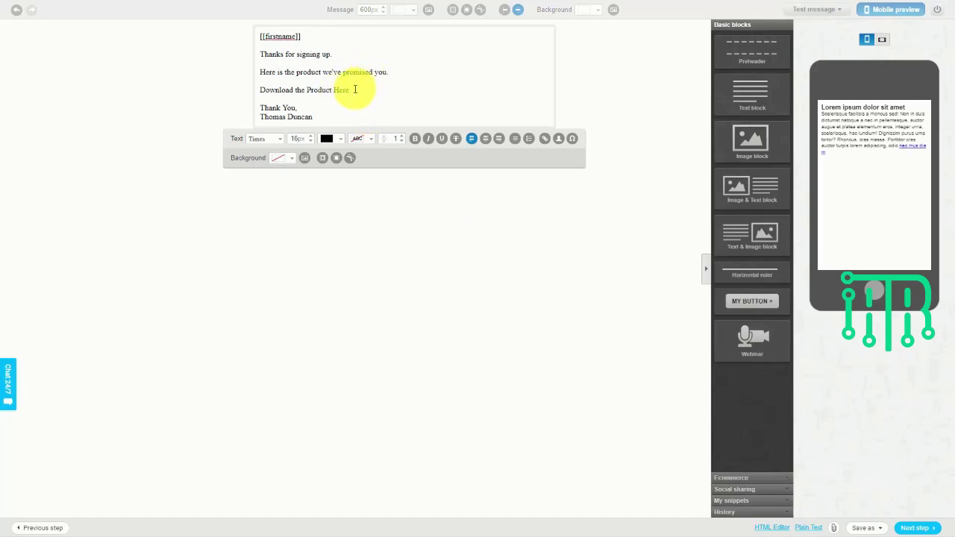
# Step: Select Download the Product Here in the email, switch to Google Drive and open the Etsy for Download folder
pyautogui.click(351, 90)
pyautogui.moveTo(350, 89); pyautogui.dragTo(259, 90)
pyautogui.hotkey('alt', 'Tab')
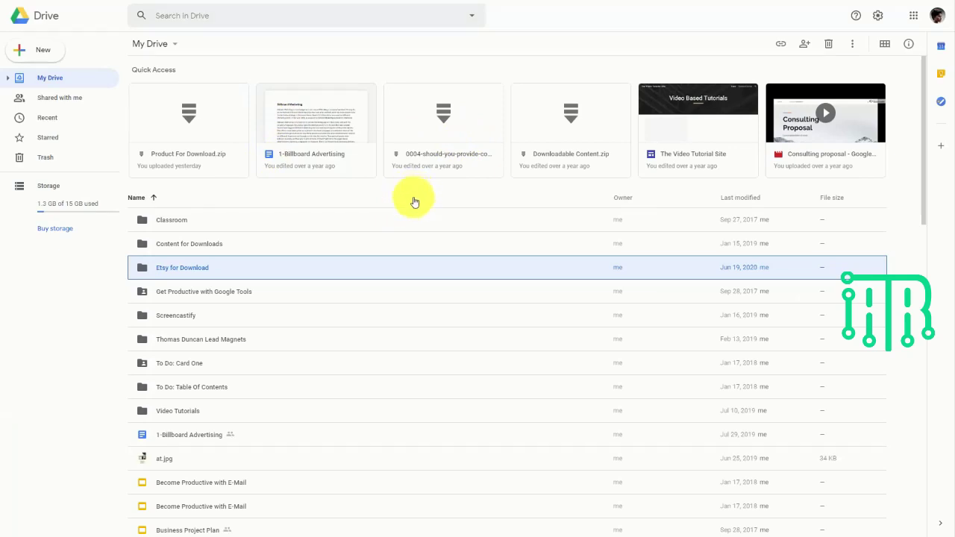
pyautogui.click(195, 271)
pyautogui.click(194, 269)
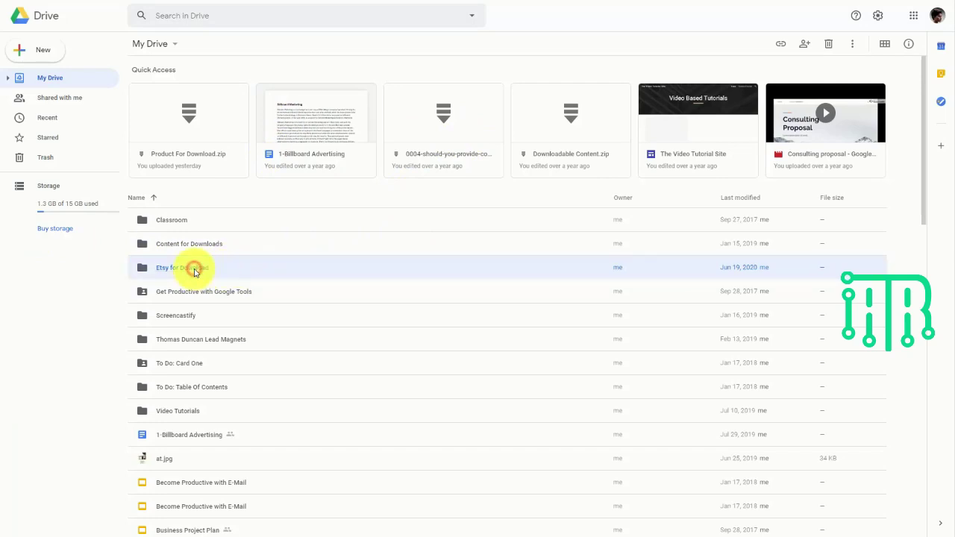
pyautogui.doubleClick(194, 271)
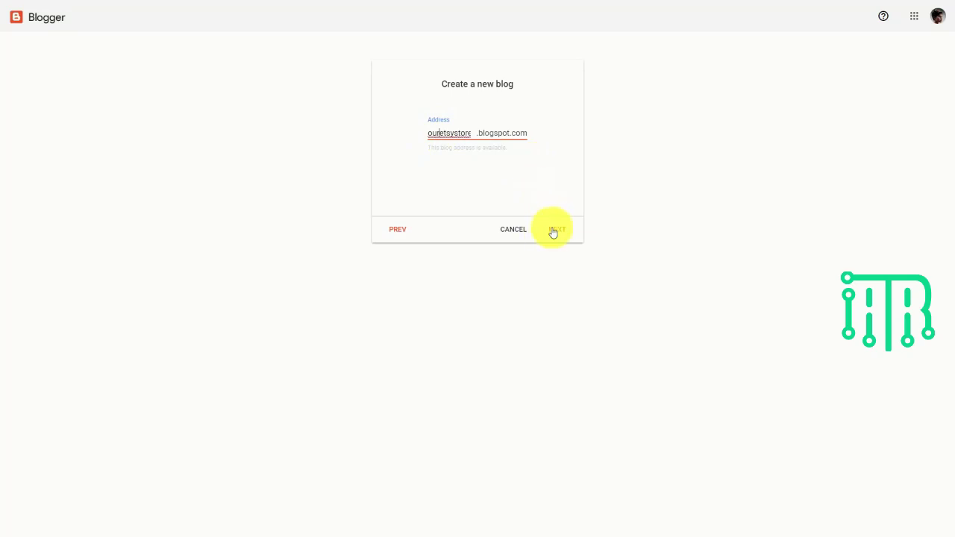
# Step: In Blogger, create the ouretsystore blog and start a centred page titled Thanks for Signing Up For Our Free Content, adding the promised-content text
pyautogui.click(559, 231)
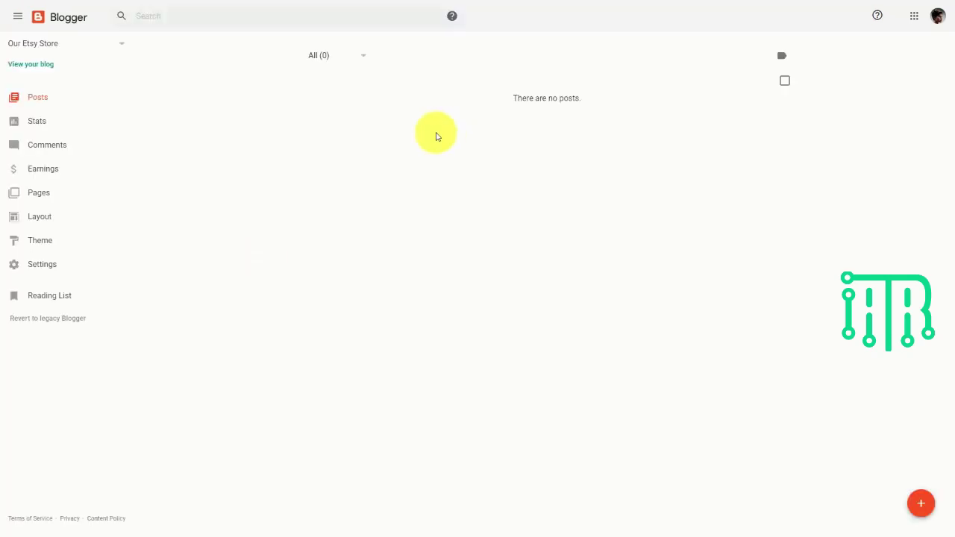
pyautogui.click(41, 195)
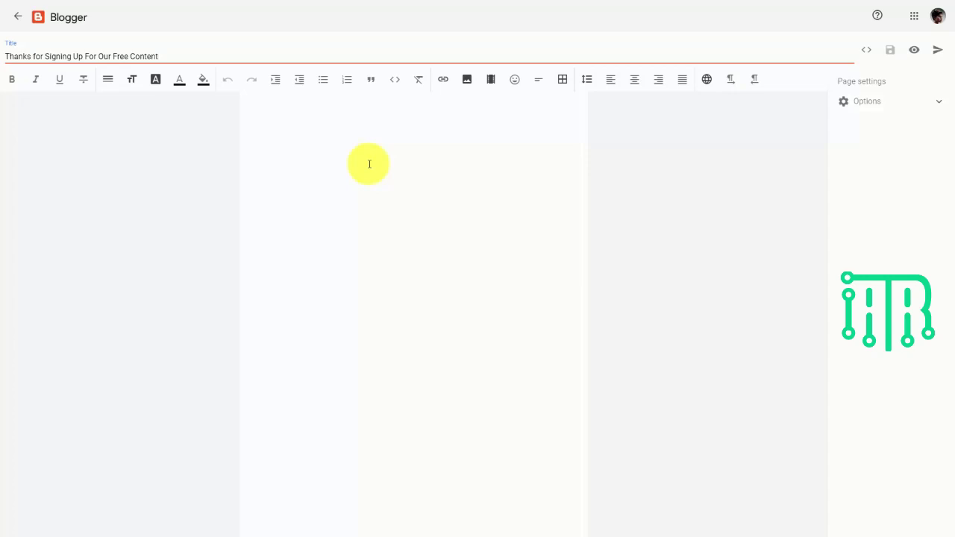
pyautogui.click(634, 81)
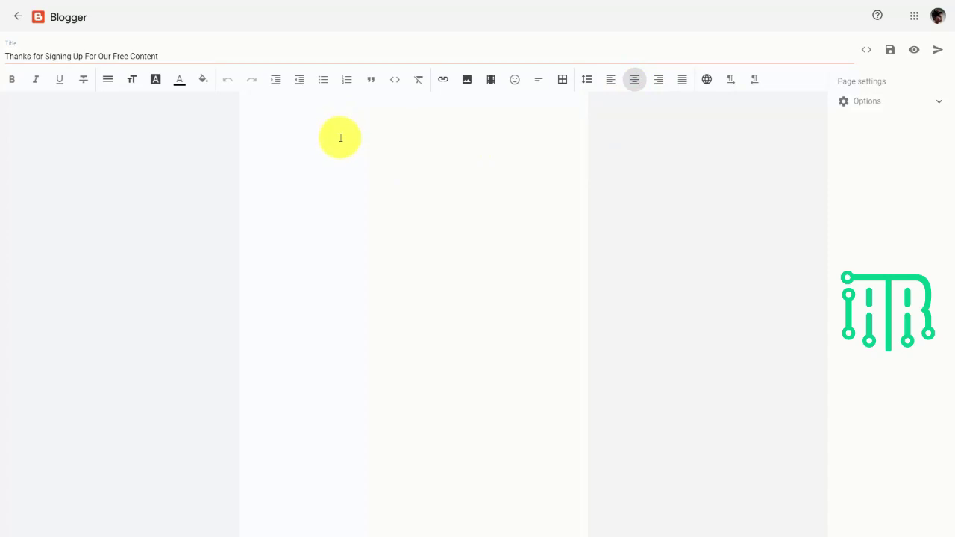
pyautogui.hotkey('ctrl', 'v')
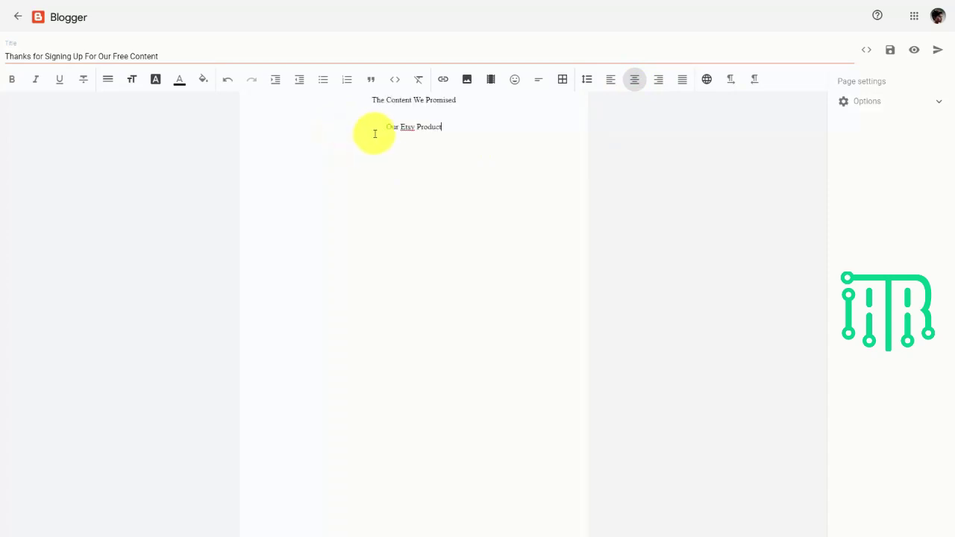
# Step: Link the Our Etsy Product text to the Google Drive file's sharing link, set to open in a new window
pyautogui.moveTo(381, 127); pyautogui.dragTo(451, 132)
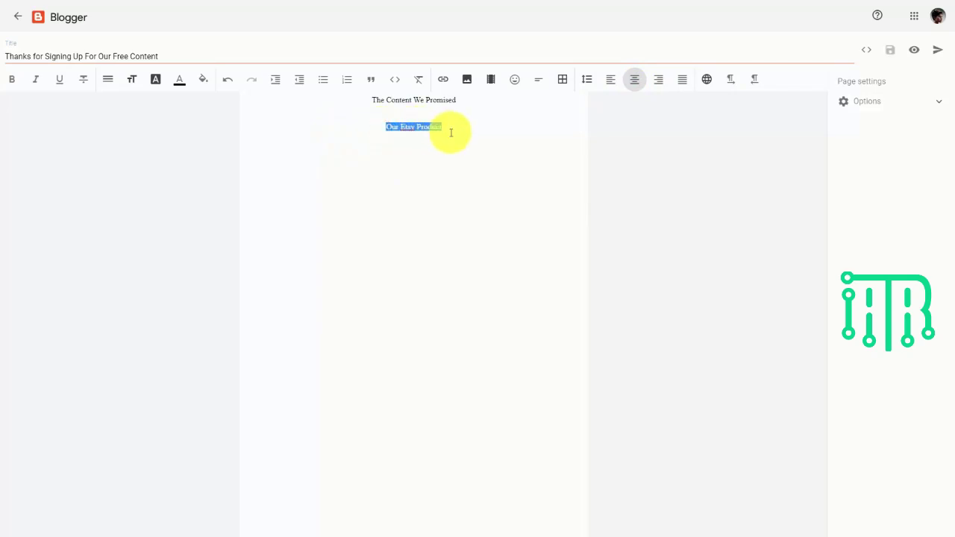
pyautogui.click(442, 79)
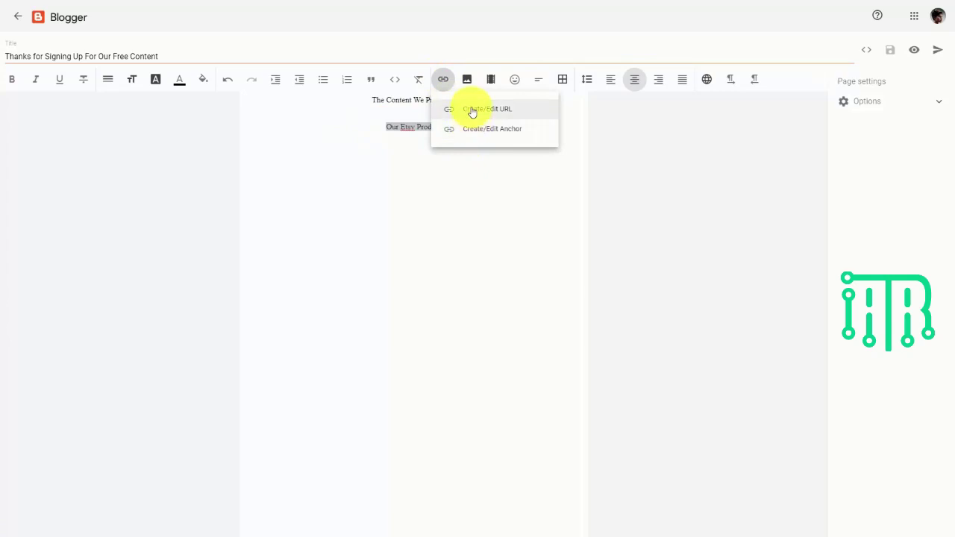
pyautogui.click(472, 111)
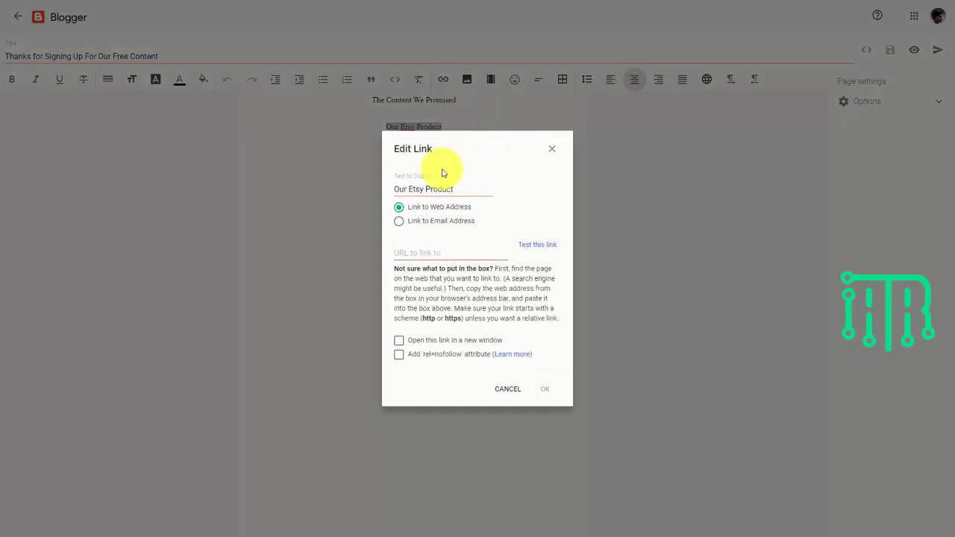
pyautogui.click(409, 254)
pyautogui.hotkey('ctrl', 'v')
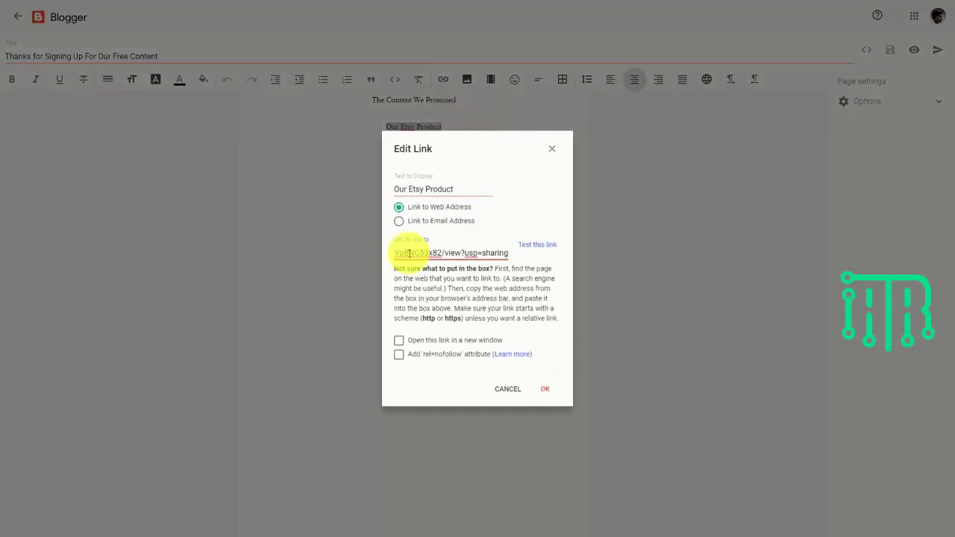
pyautogui.click(400, 343)
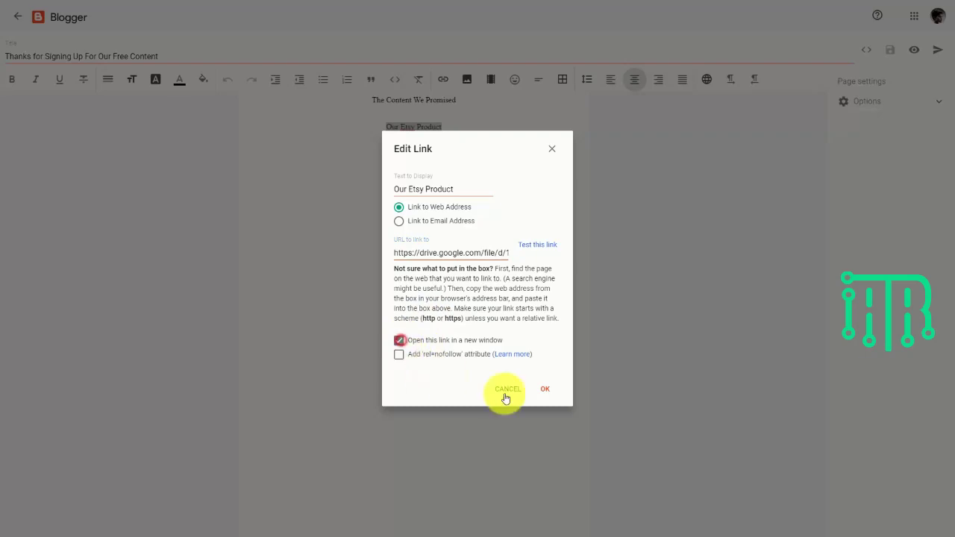
pyautogui.click(546, 391)
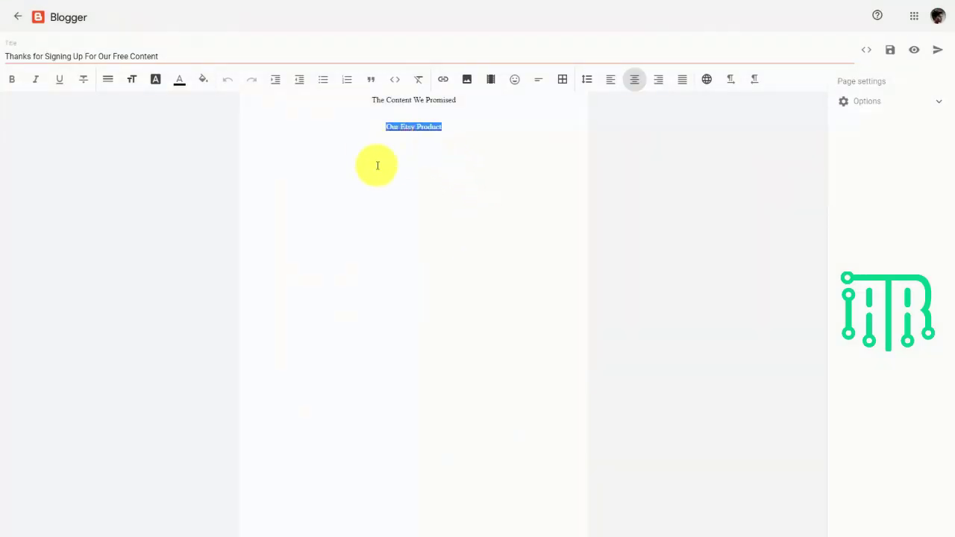
# Step: Add Other Related Products In Our Store with Product One and Product Two below, and link Product One to its Etsy listing
pyautogui.click(447, 127)
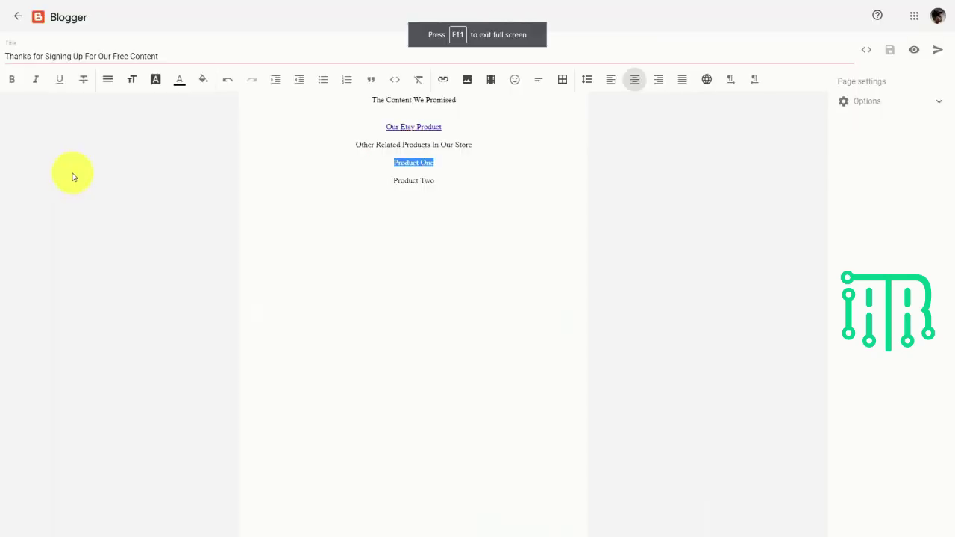
pyautogui.click(443, 80)
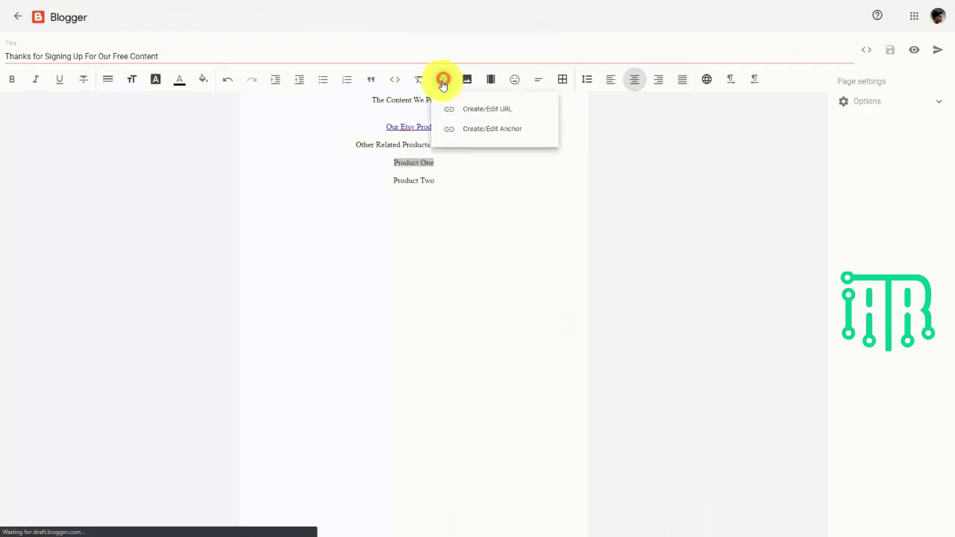
pyautogui.click(472, 110)
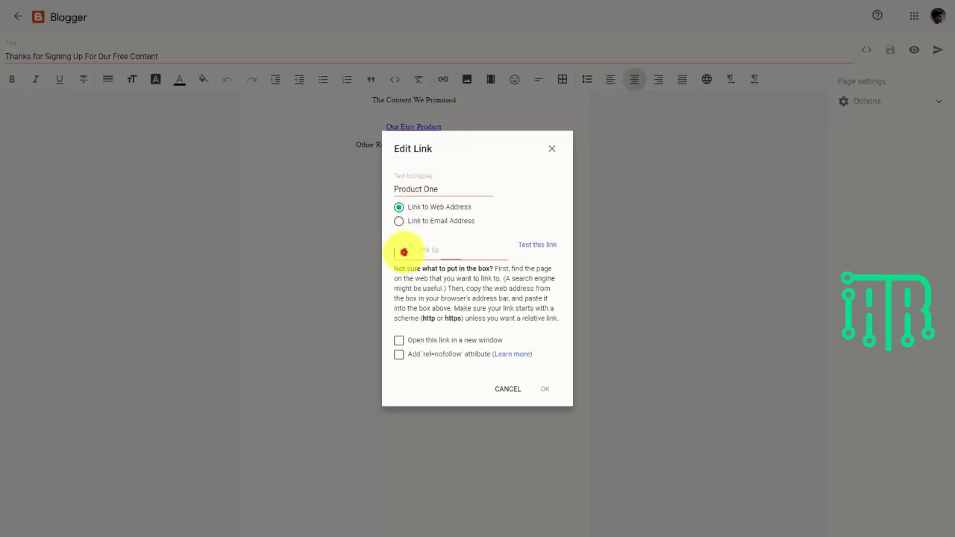
pyautogui.click(405, 252)
pyautogui.hotkey('ctrl', 'v')
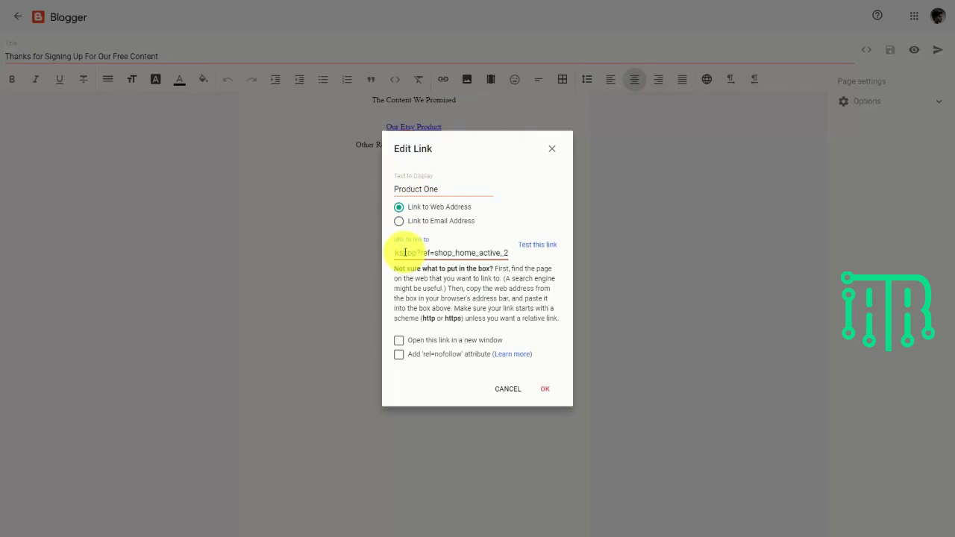
pyautogui.click(546, 390)
pyautogui.click(380, 281)
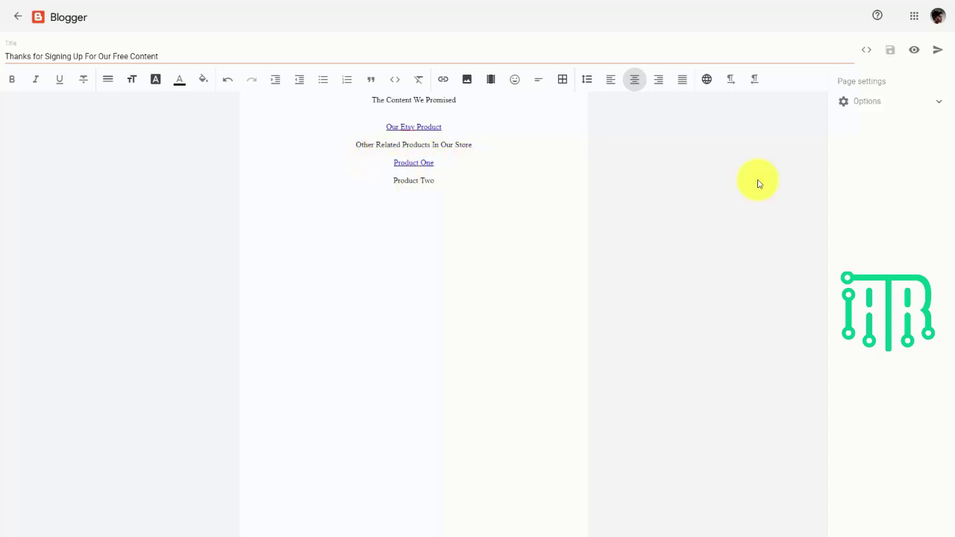
# Step: Publish the page, return to the GetResponse email and link Download the Product Here to the published page's URL
pyautogui.click(937, 50)
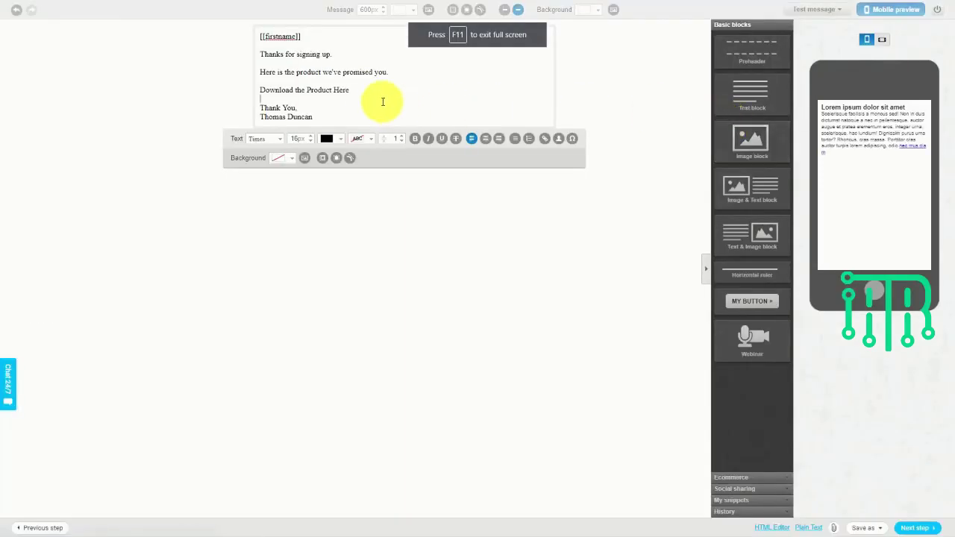
pyautogui.click(367, 91)
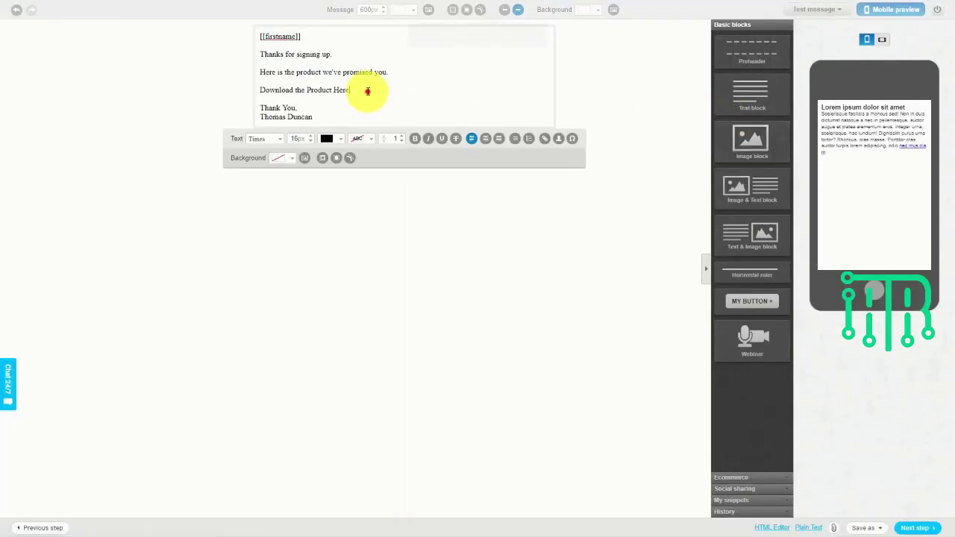
pyautogui.moveTo(367, 91); pyautogui.dragTo(260, 90)
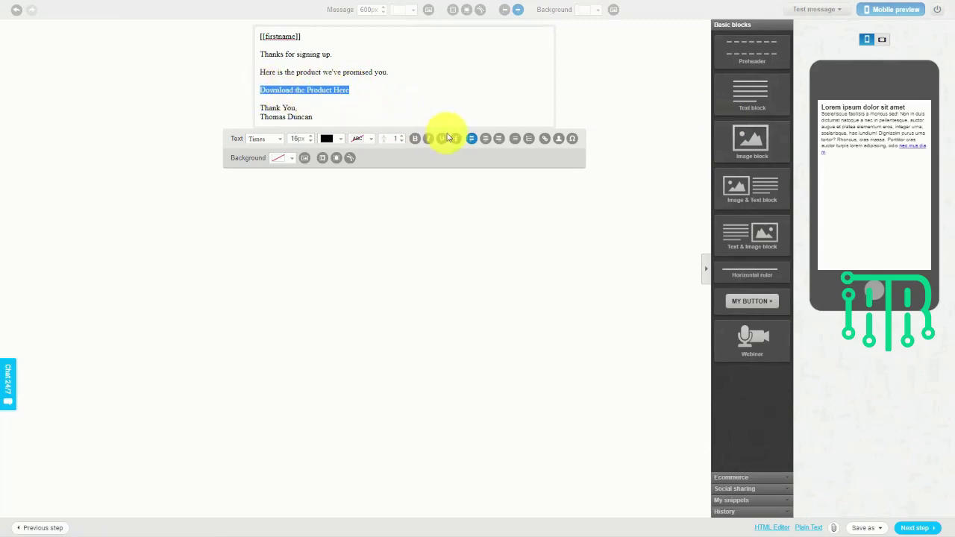
pyautogui.click(546, 139)
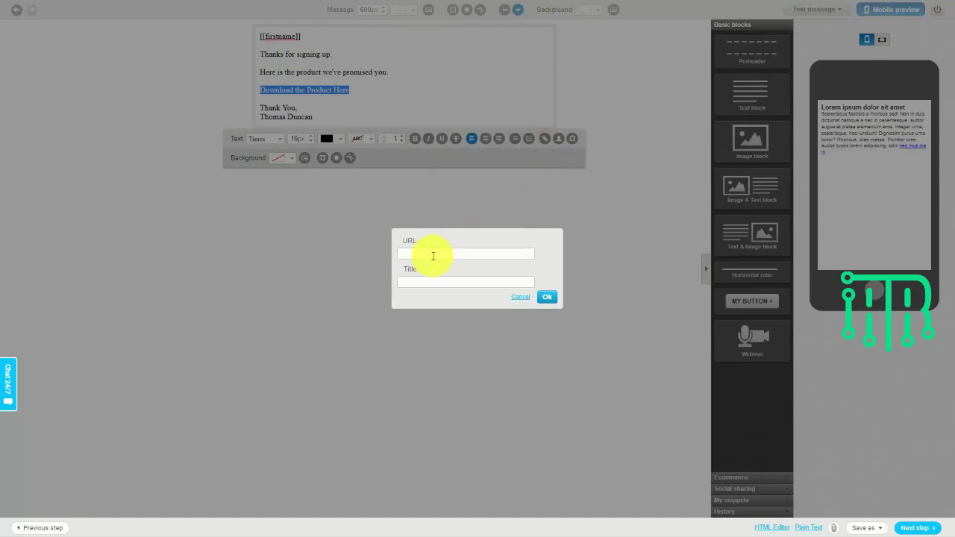
pyautogui.click(433, 256)
pyautogui.hotkey('ctrl', 'v')
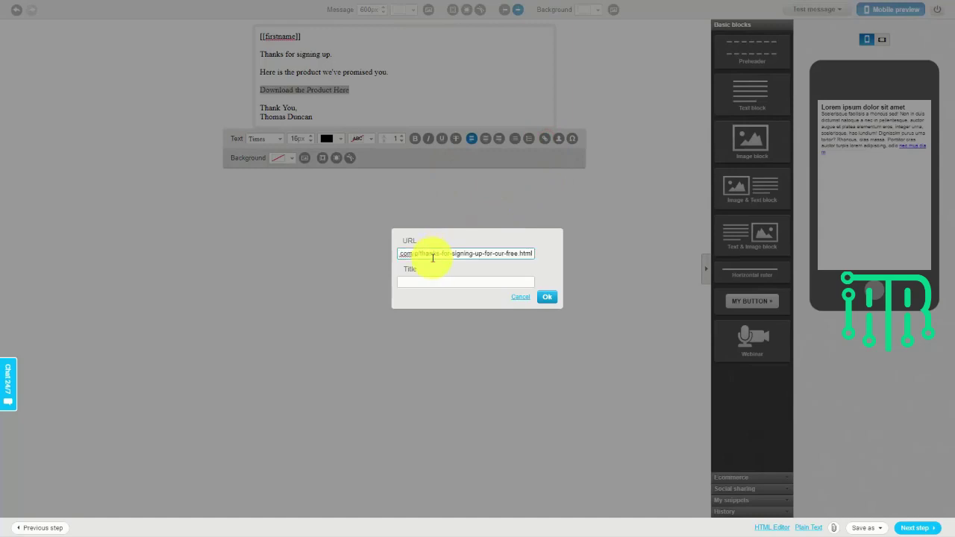
pyautogui.click(549, 297)
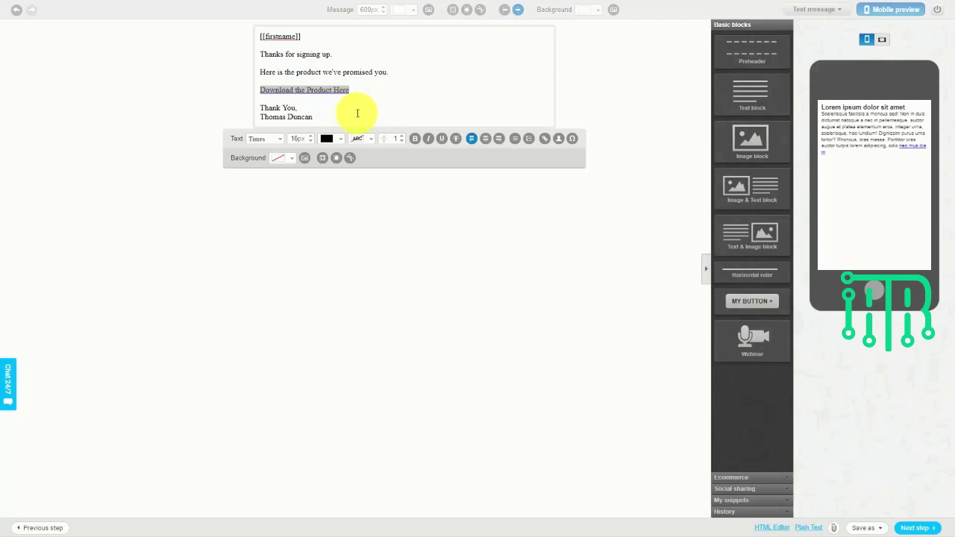
pyautogui.click(358, 112)
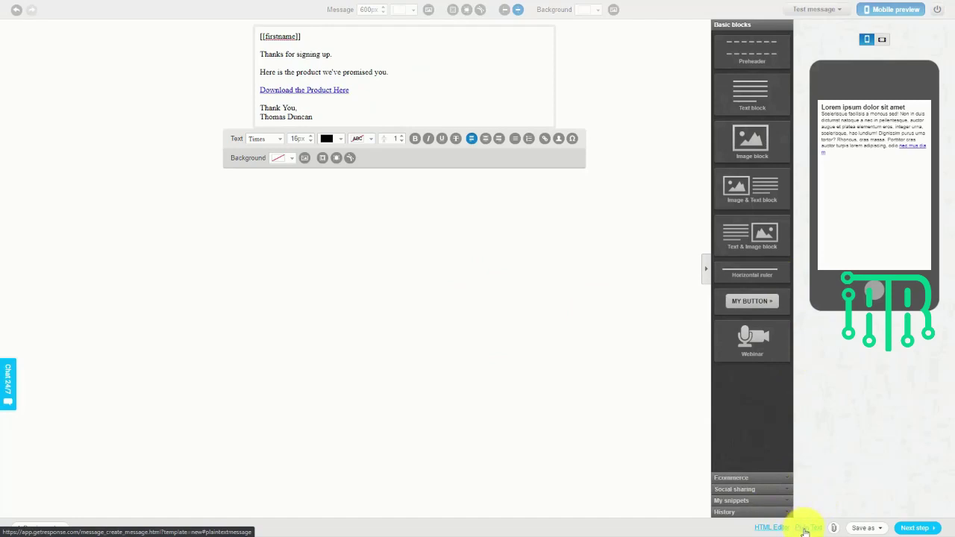
# Step: Generate the email's plain-text version from its HTML content and wrap the long lines
pyautogui.click(808, 527)
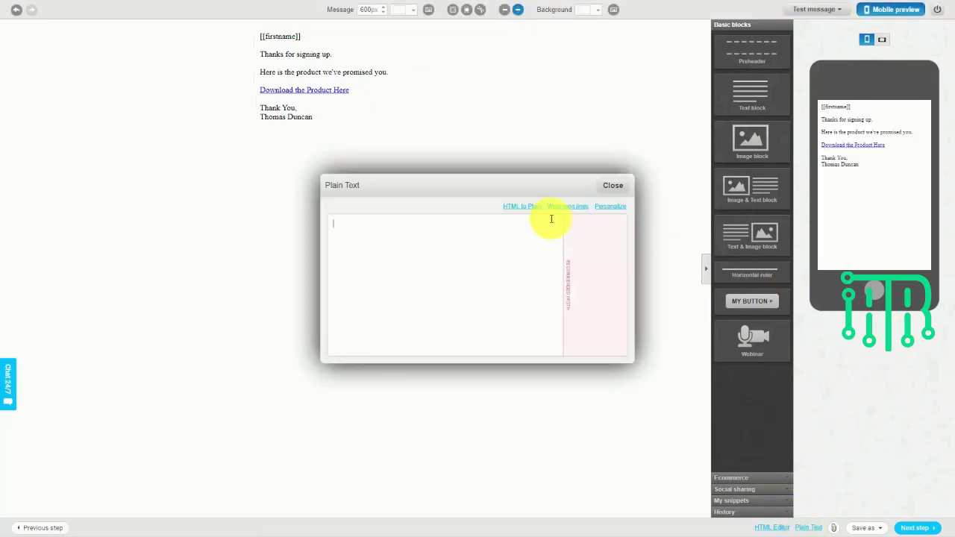
pyautogui.click(522, 206)
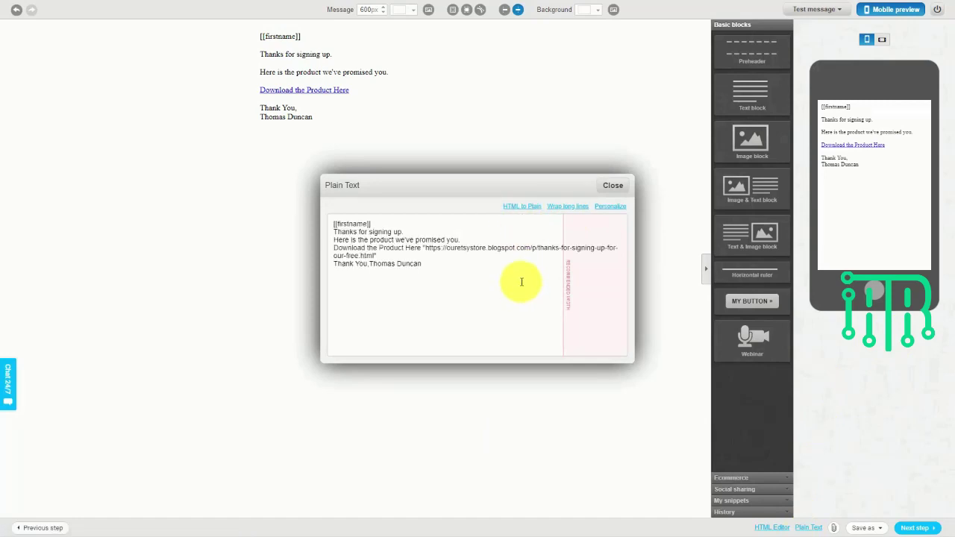
pyautogui.click(562, 209)
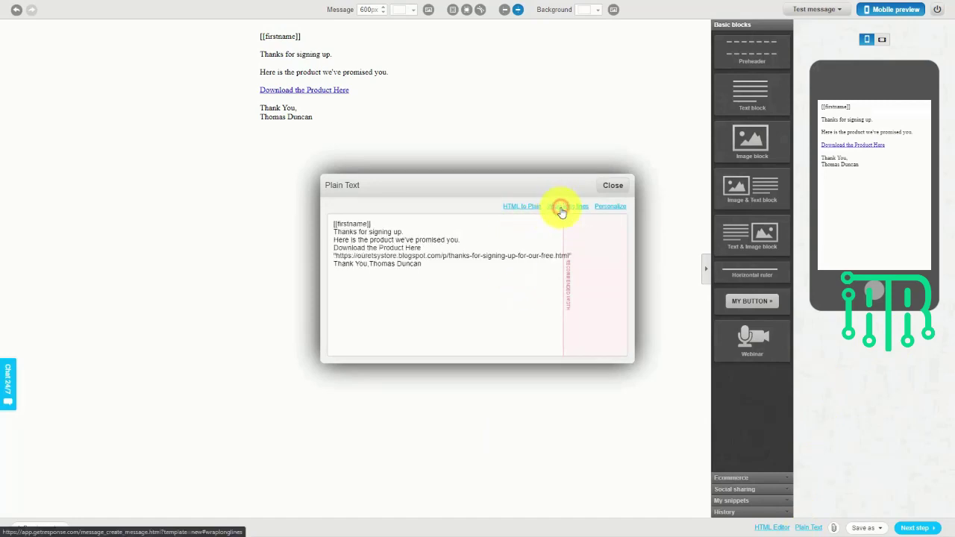
# Step: Insert blank lines after the greeting, the thank-you line, the promised-product line and Download the Product Here, and close the plain-text version
pyautogui.click(379, 220)
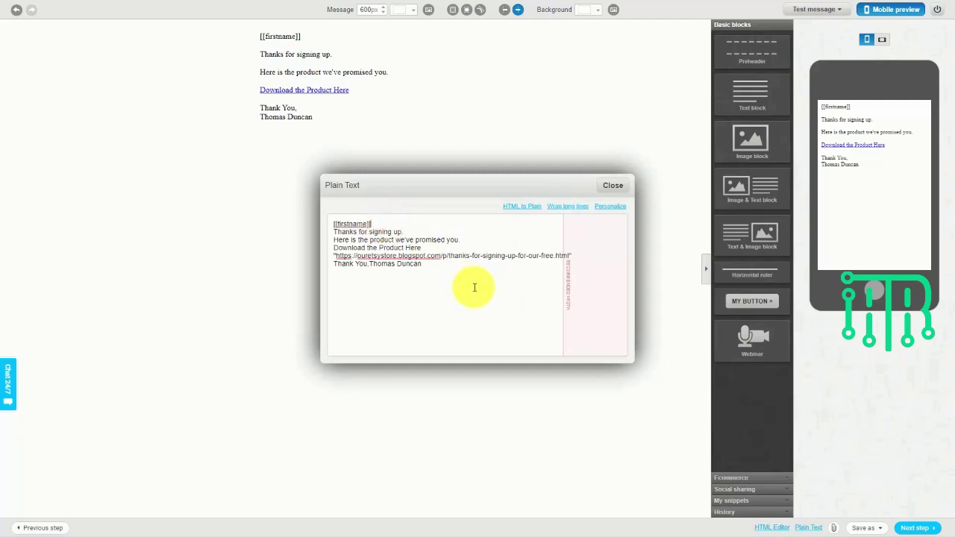
pyautogui.press('Return')
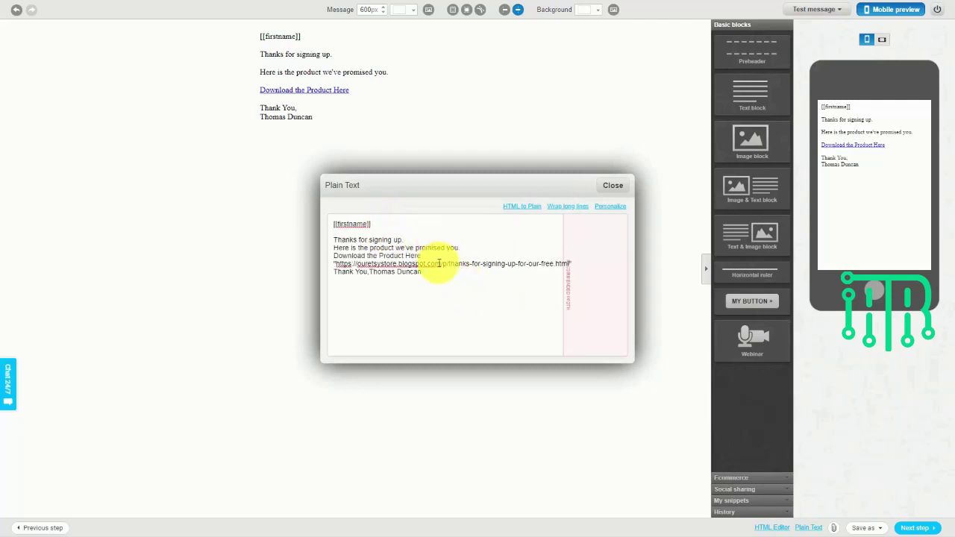
pyautogui.press('Return')
pyautogui.click(467, 255)
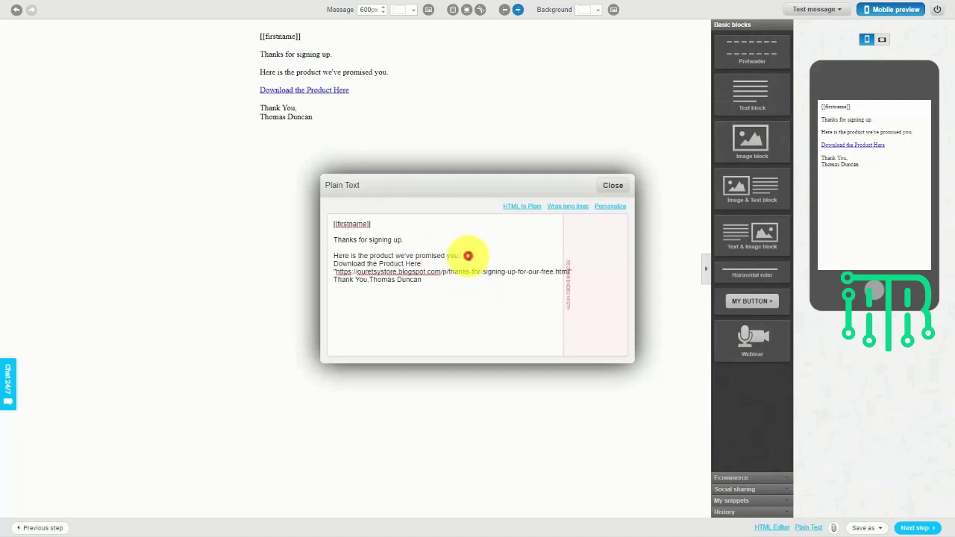
pyautogui.press('Return')
pyautogui.click(430, 270)
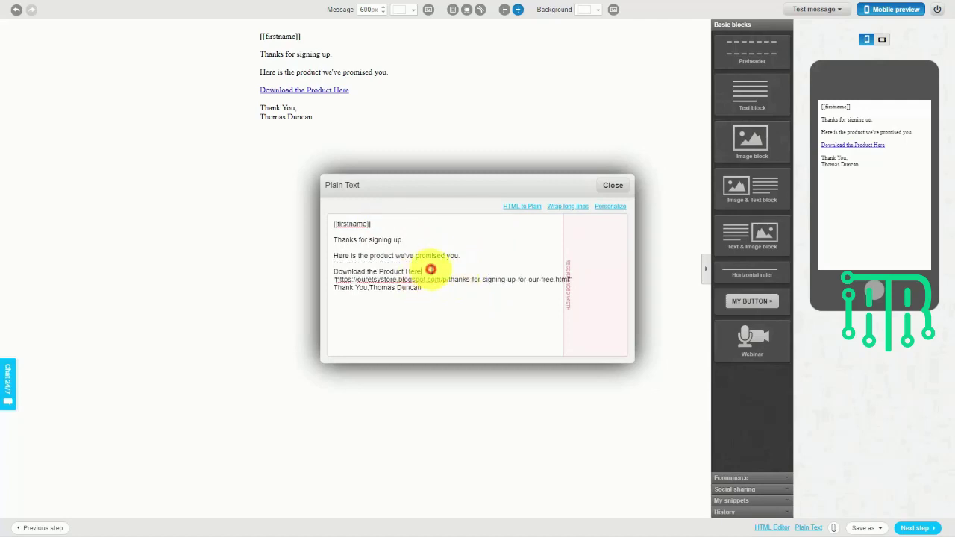
pyautogui.press('Return')
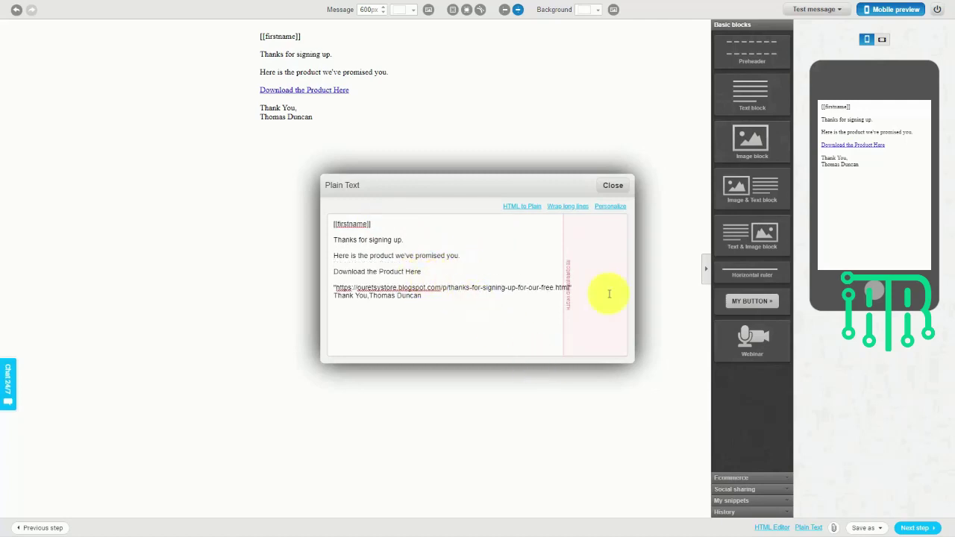
pyautogui.click(613, 186)
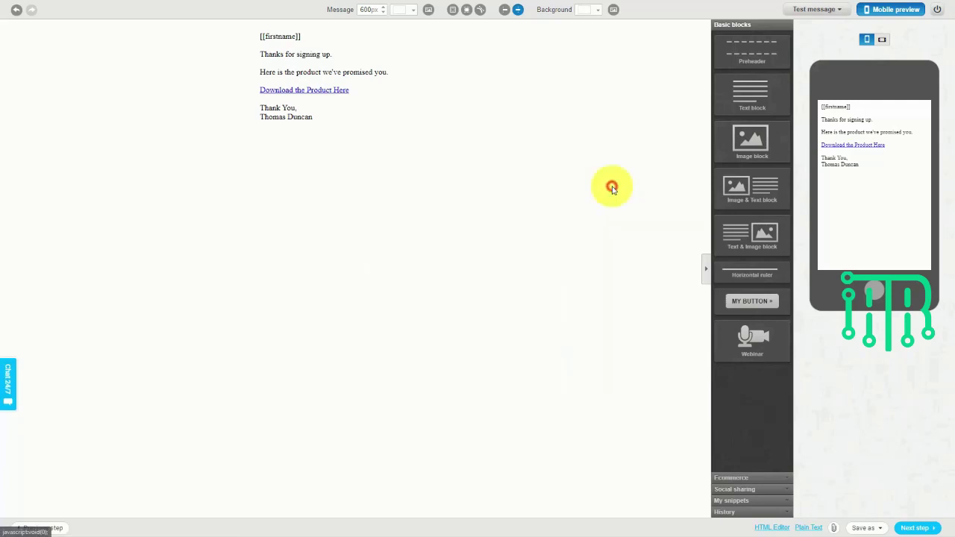
# Step: Finish the email design, then save and publish the First Message for Etsy Buyers autoresponder
pyautogui.click(915, 527)
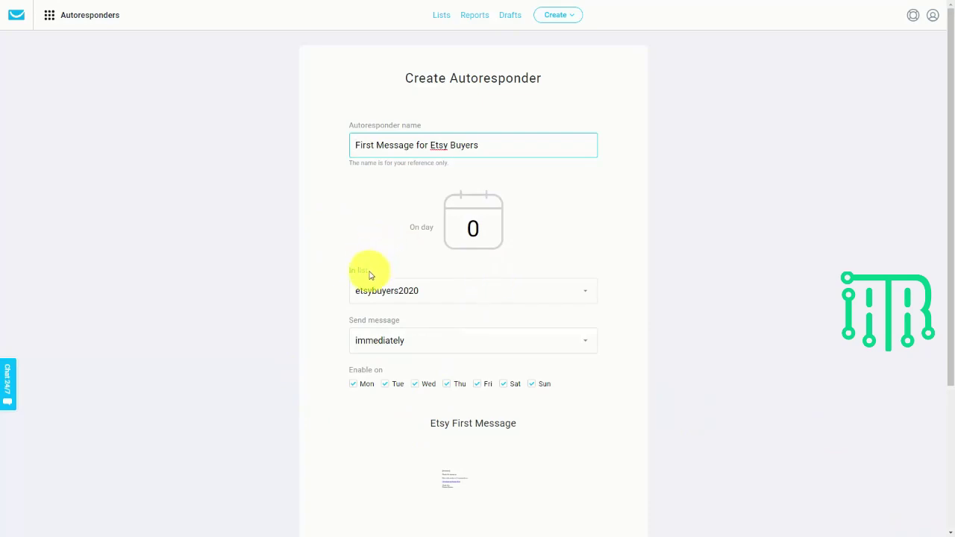
pyautogui.scroll(-3, 228, 352)
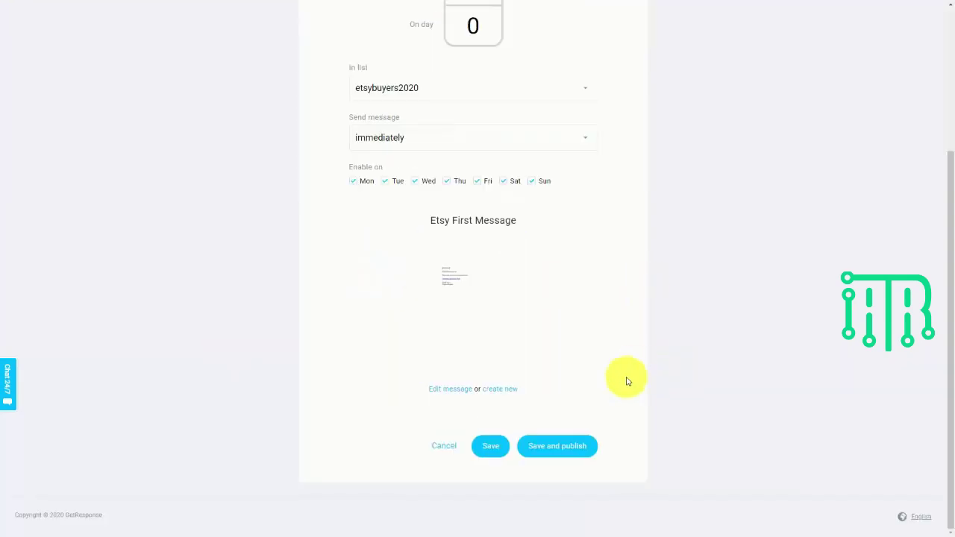
pyautogui.click(534, 453)
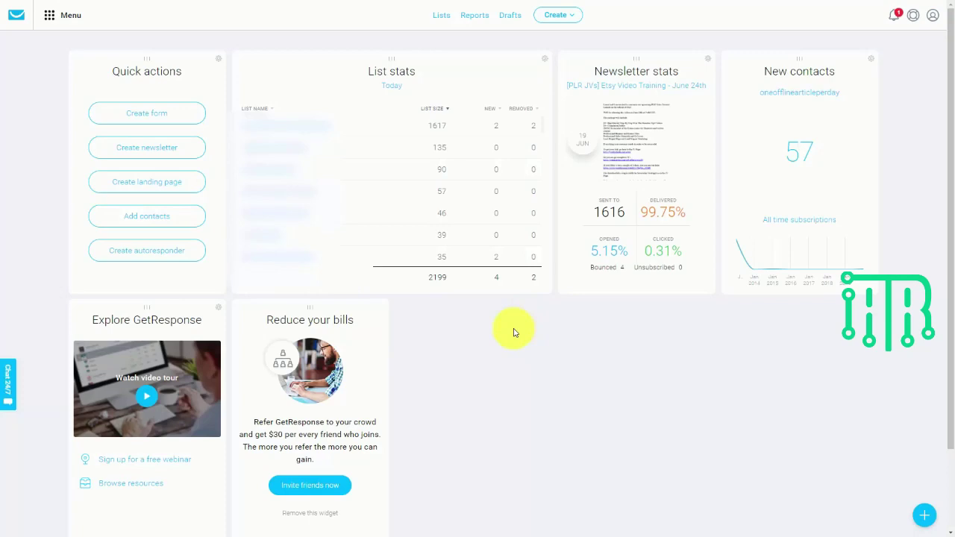
# Step: Start a new standard newsletter with the drag-and-drop email editor
pyautogui.click(572, 16)
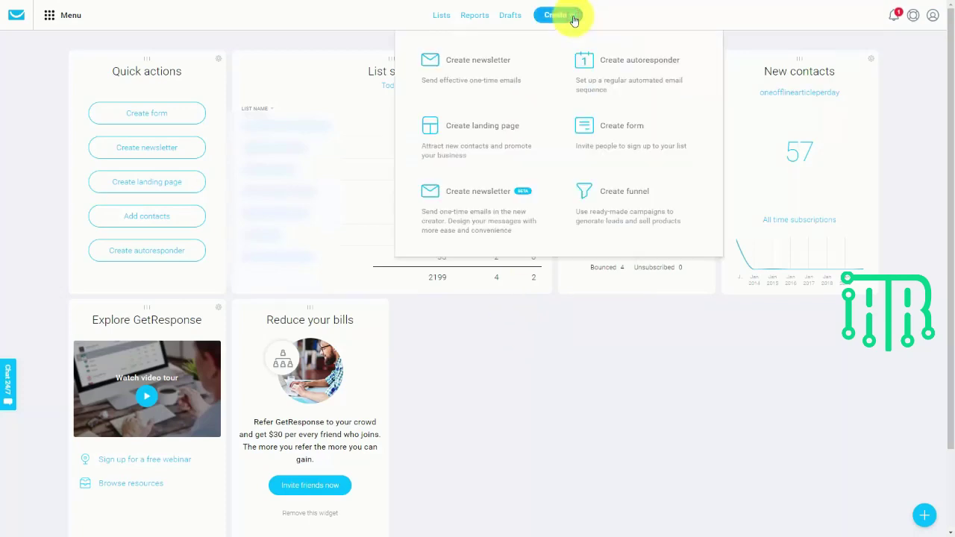
pyautogui.click(481, 67)
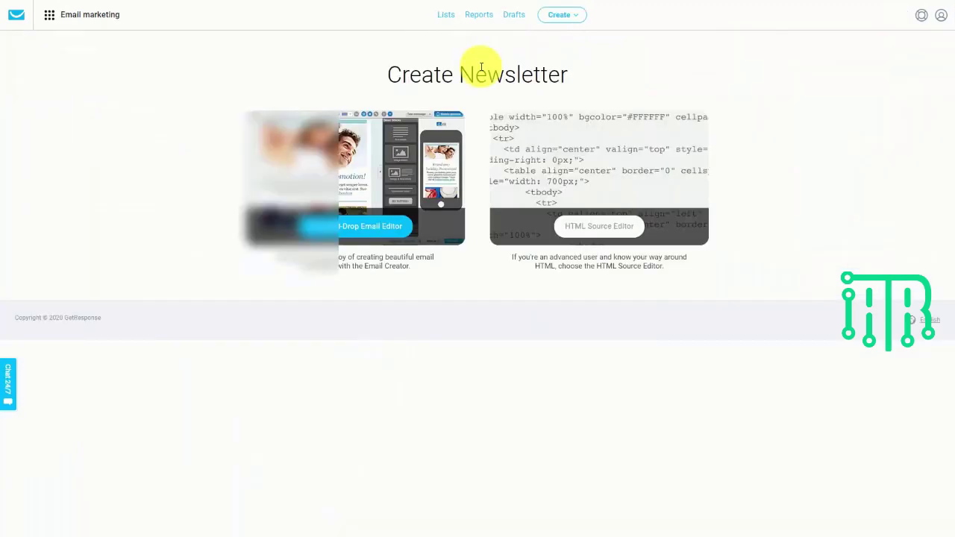
pyautogui.click(368, 227)
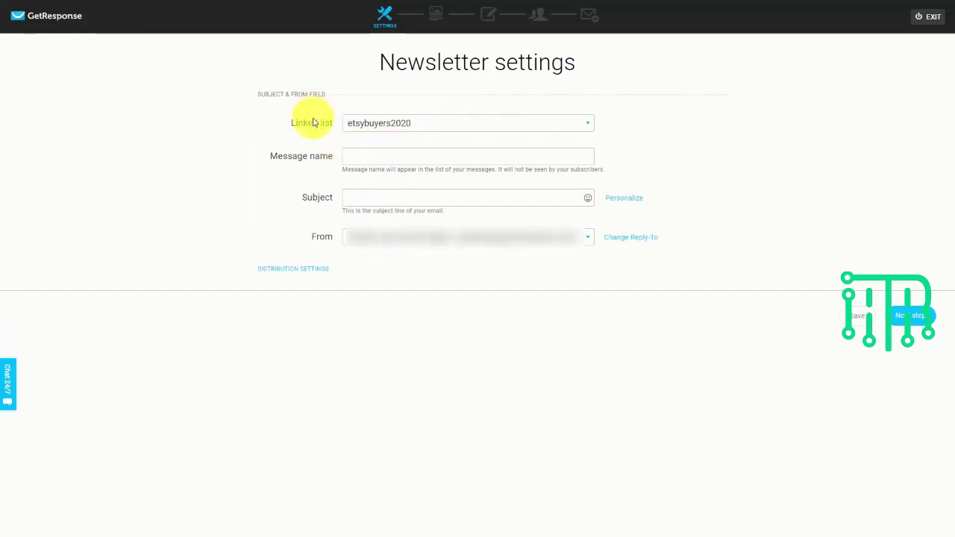
# Step: Set both the newsletter's message name and subject to Our Great Deals for This Week, and continue to template selection
pyautogui.click(393, 158)
pyautogui.hotkey('ctrl', 'v')
pyautogui.press('Tab')
pyautogui.hotkey('ctrl', 'v')
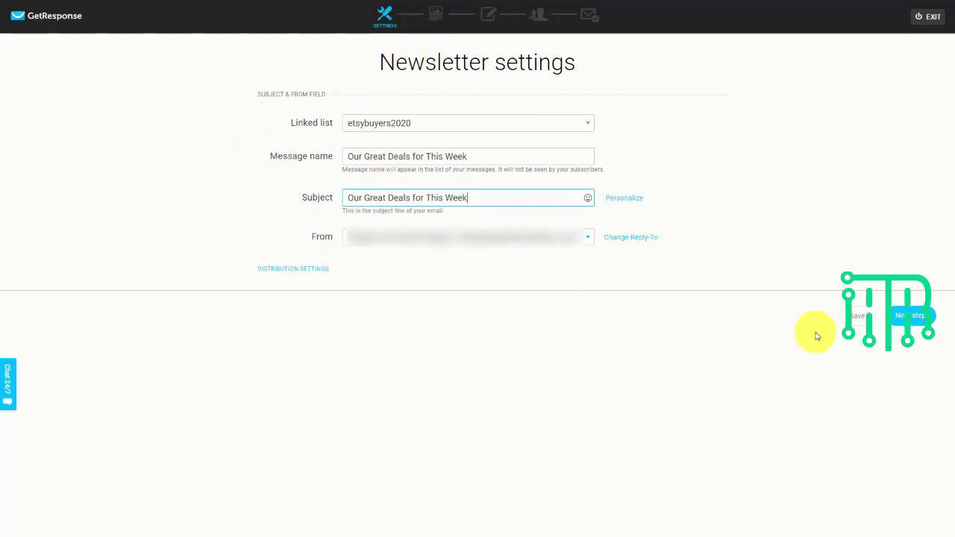
pyautogui.click(911, 322)
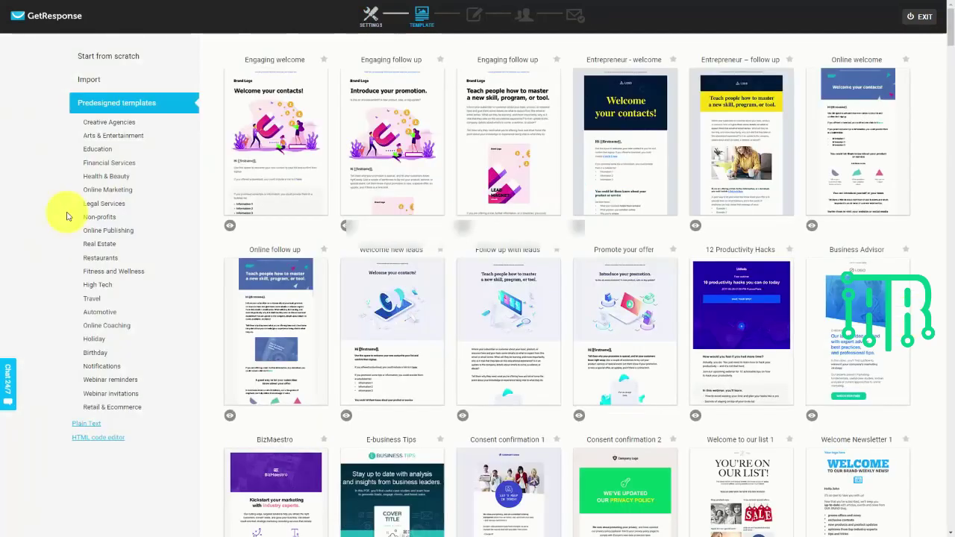